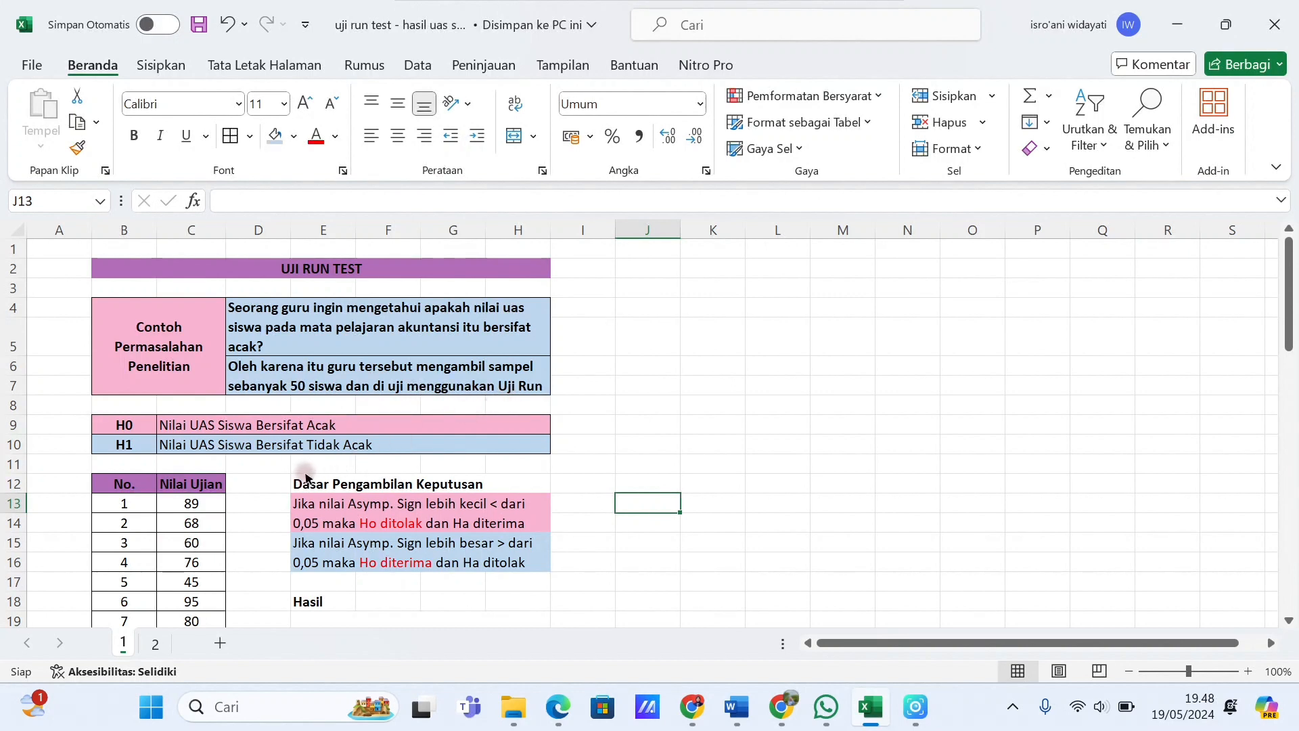
# Examine the research problem, the H0 and H1 hypotheses, the decision rules and the Nilai Ujian scores in the worksheet.
pyautogui.click(440, 380)
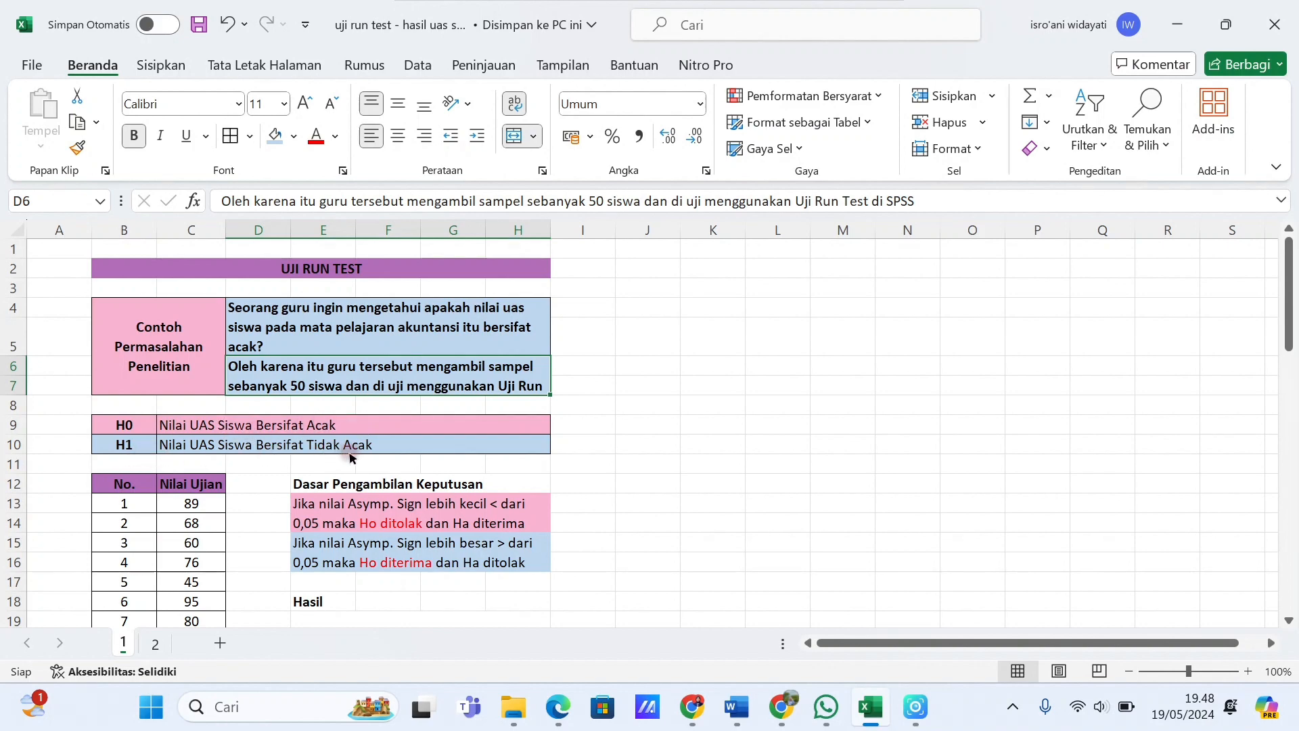
pyautogui.scroll(-1, 193, 583)
pyautogui.scroll(-1, 194, 583)
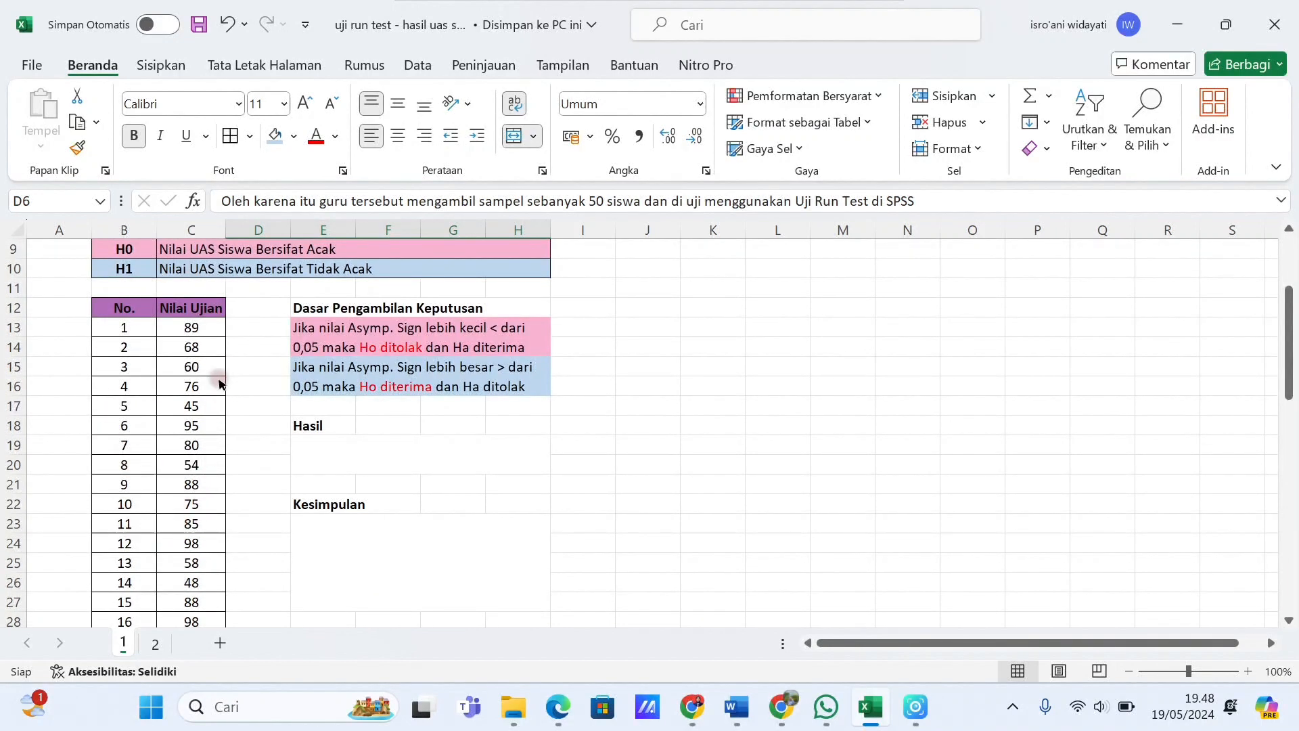
pyautogui.click(192, 332)
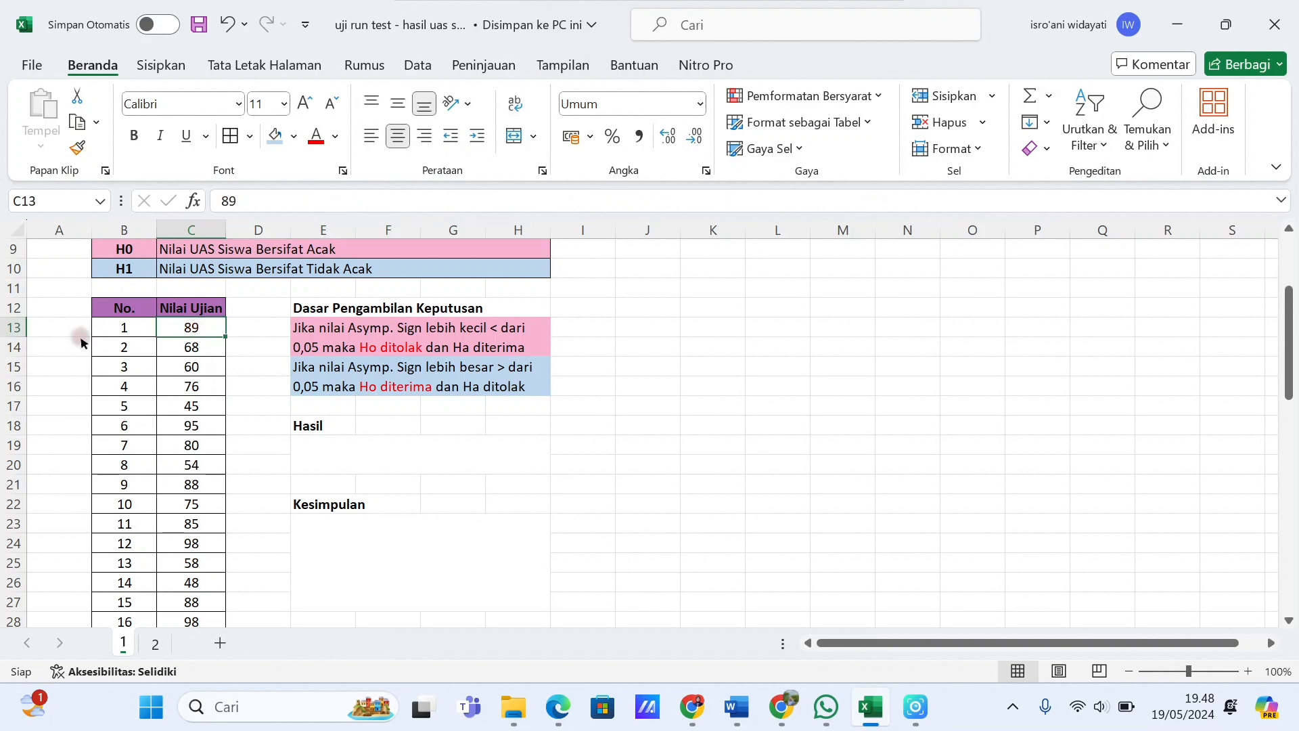
pyautogui.scroll(-5, 126, 325)
pyautogui.scroll(-8, 126, 324)
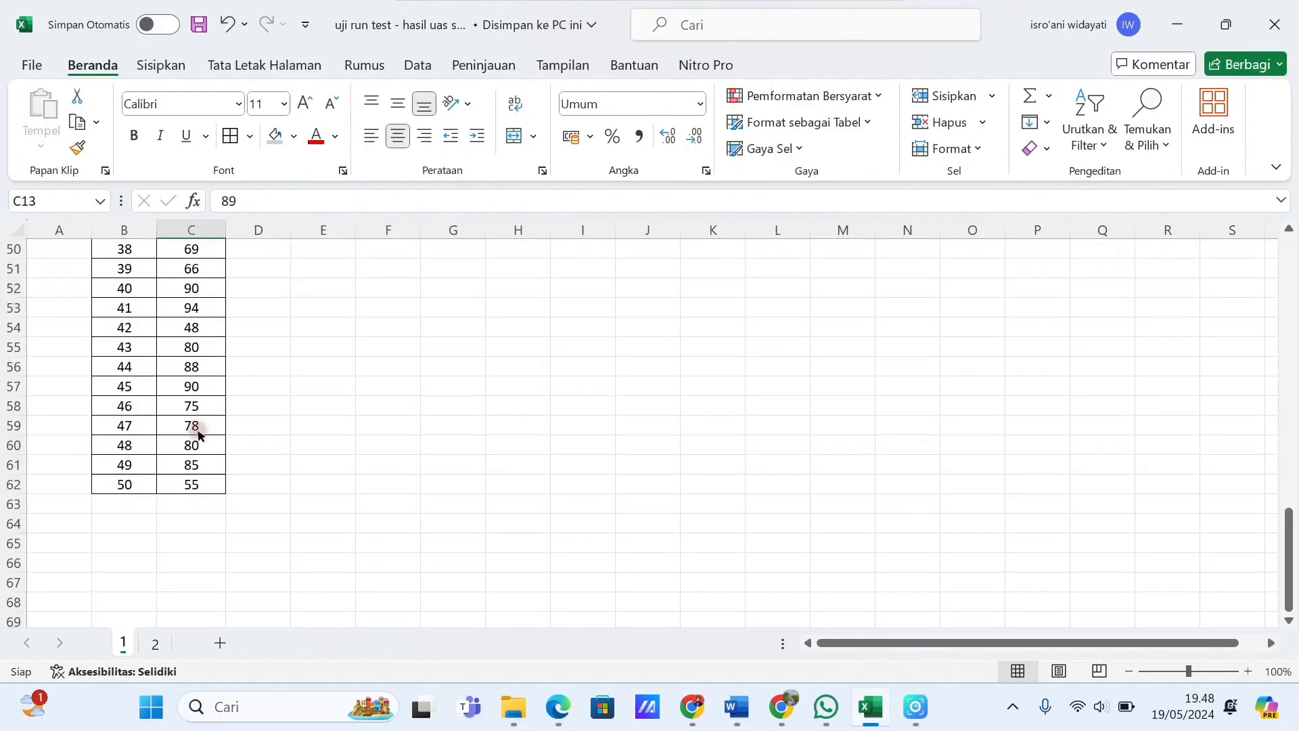
pyautogui.scroll(13, 198, 433)
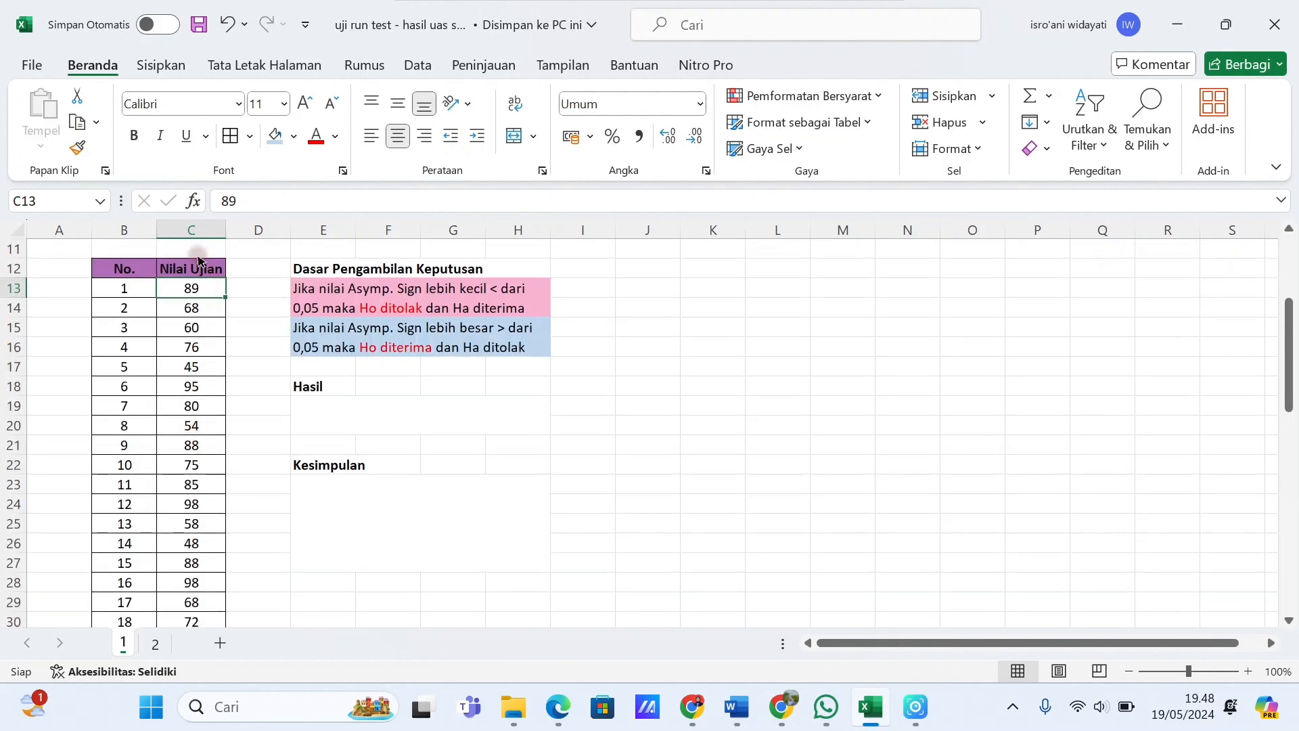
pyautogui.click(193, 231)
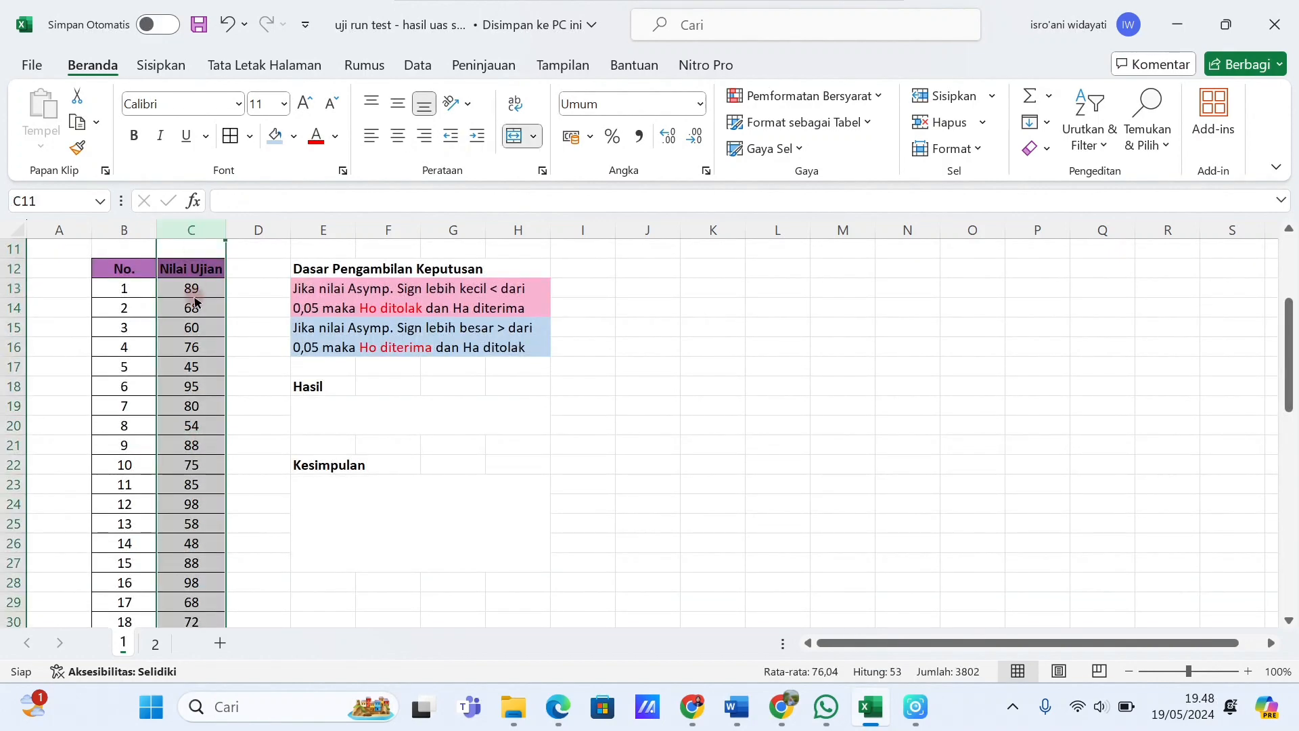
pyautogui.scroll(1, 196, 308)
pyautogui.scroll(3, 196, 308)
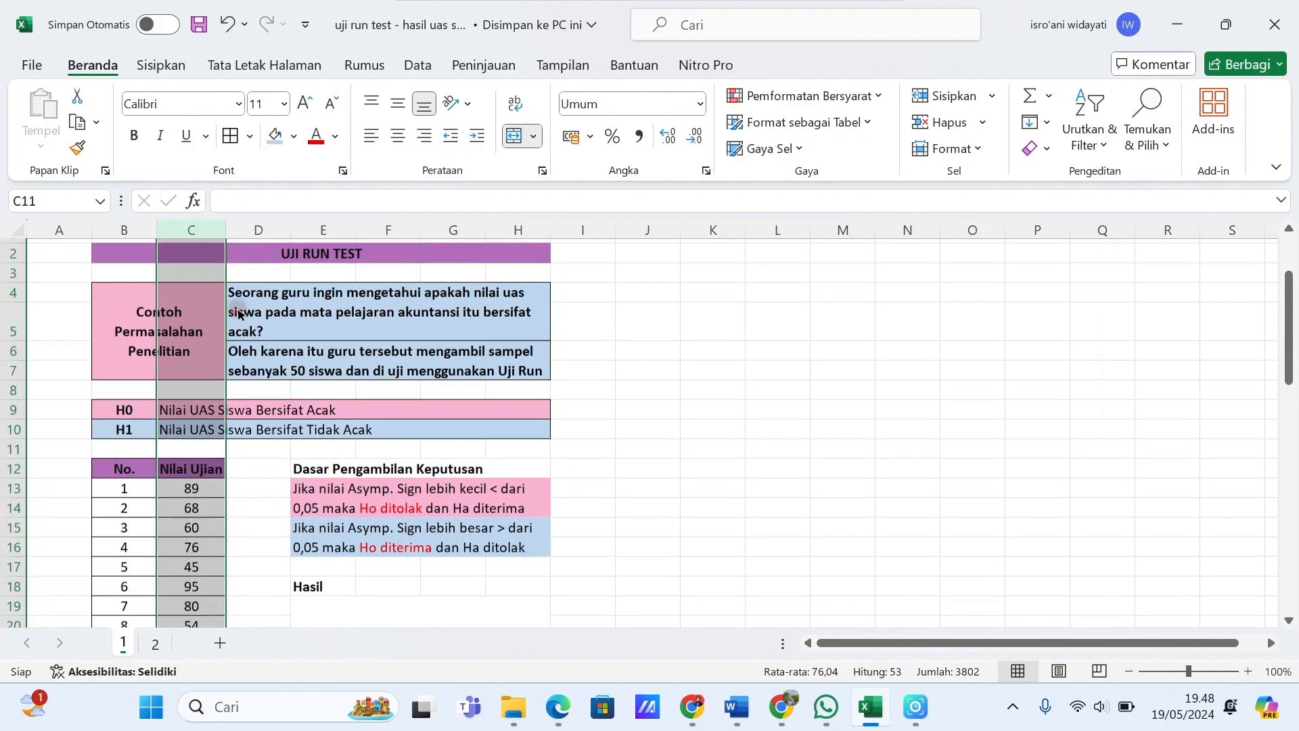
# Switch from Excel to IBM SPSS Statistics and create a new dataset.
pyautogui.click(1184, 18)
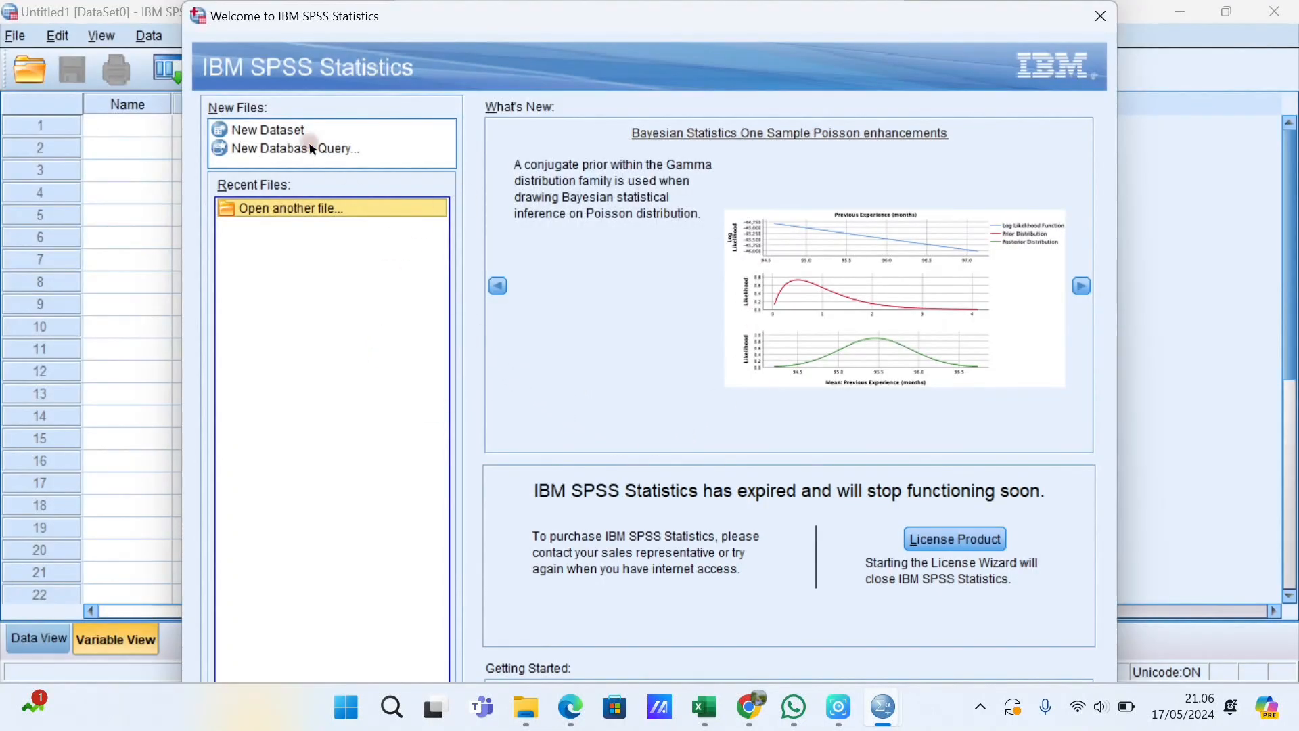
pyautogui.click(291, 133)
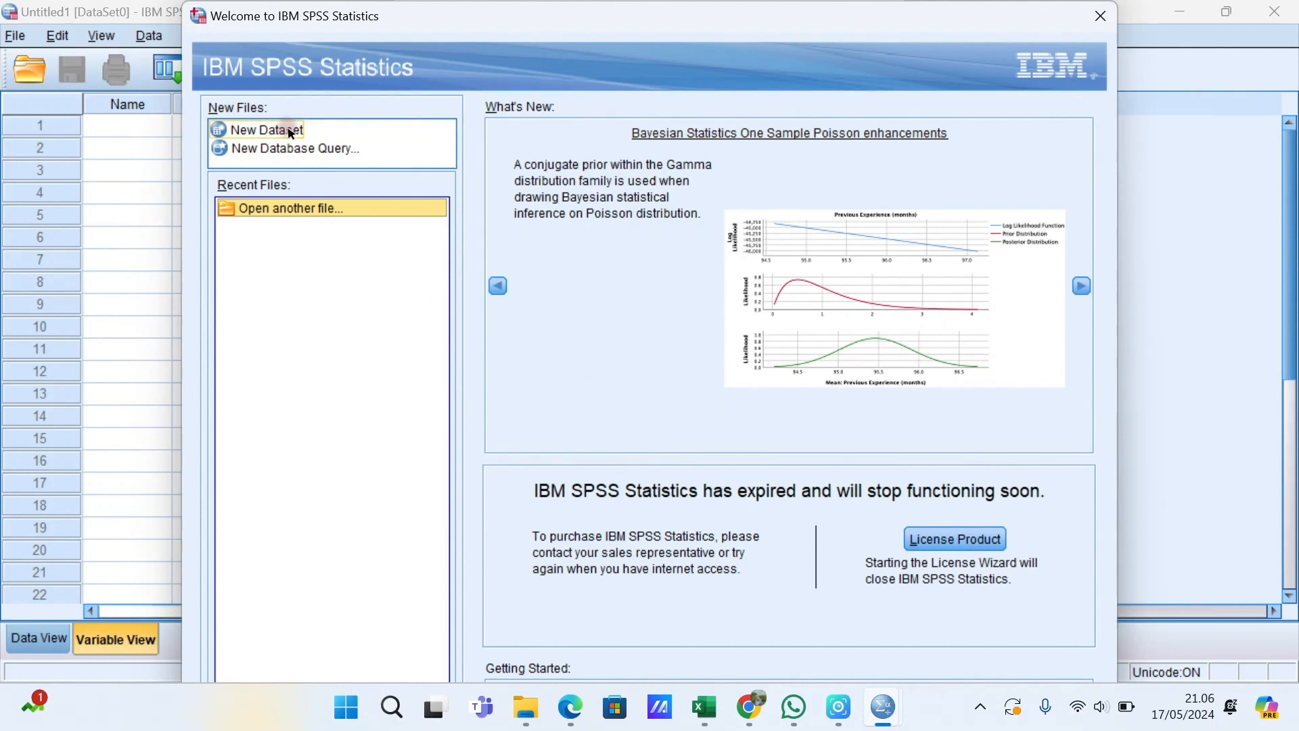
pyautogui.doubleClick(291, 133)
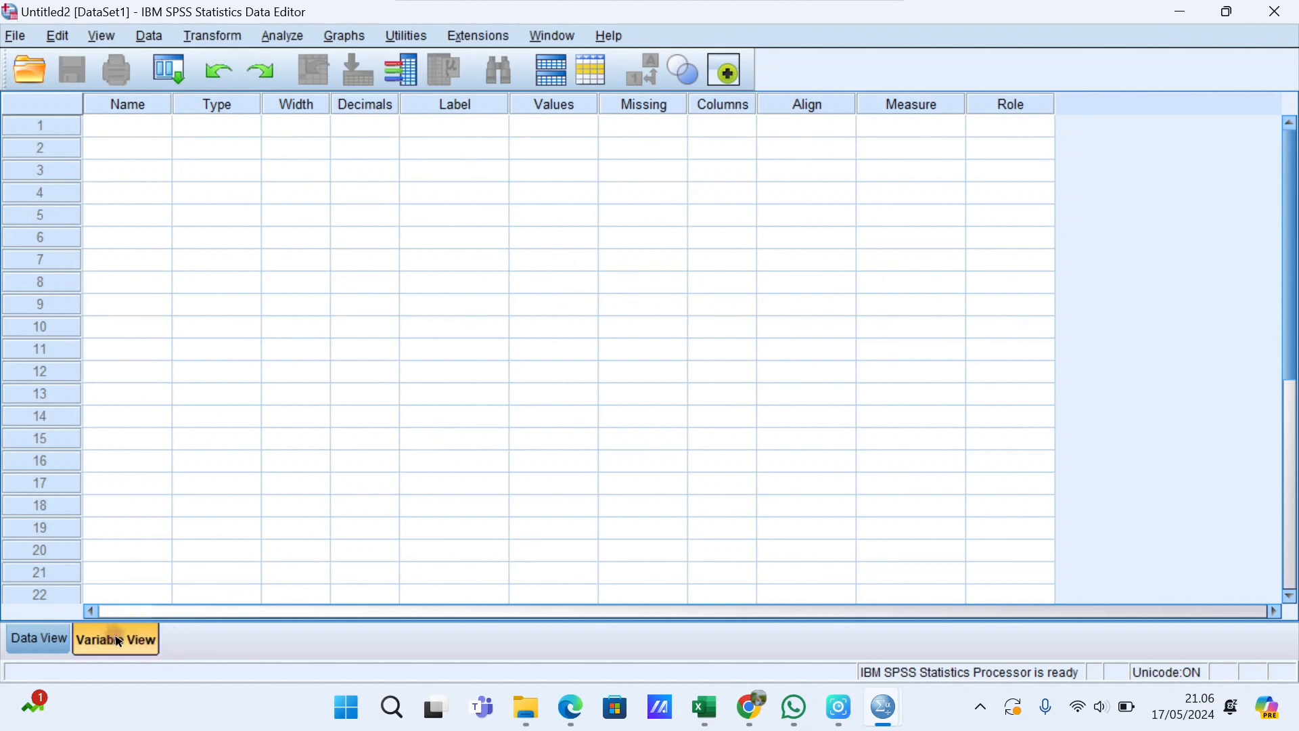
# Define a first variable named Hasil_Belajar and set its measurement level to Ordinal.
pyautogui.click(146, 130)
pyautogui.click(147, 129)
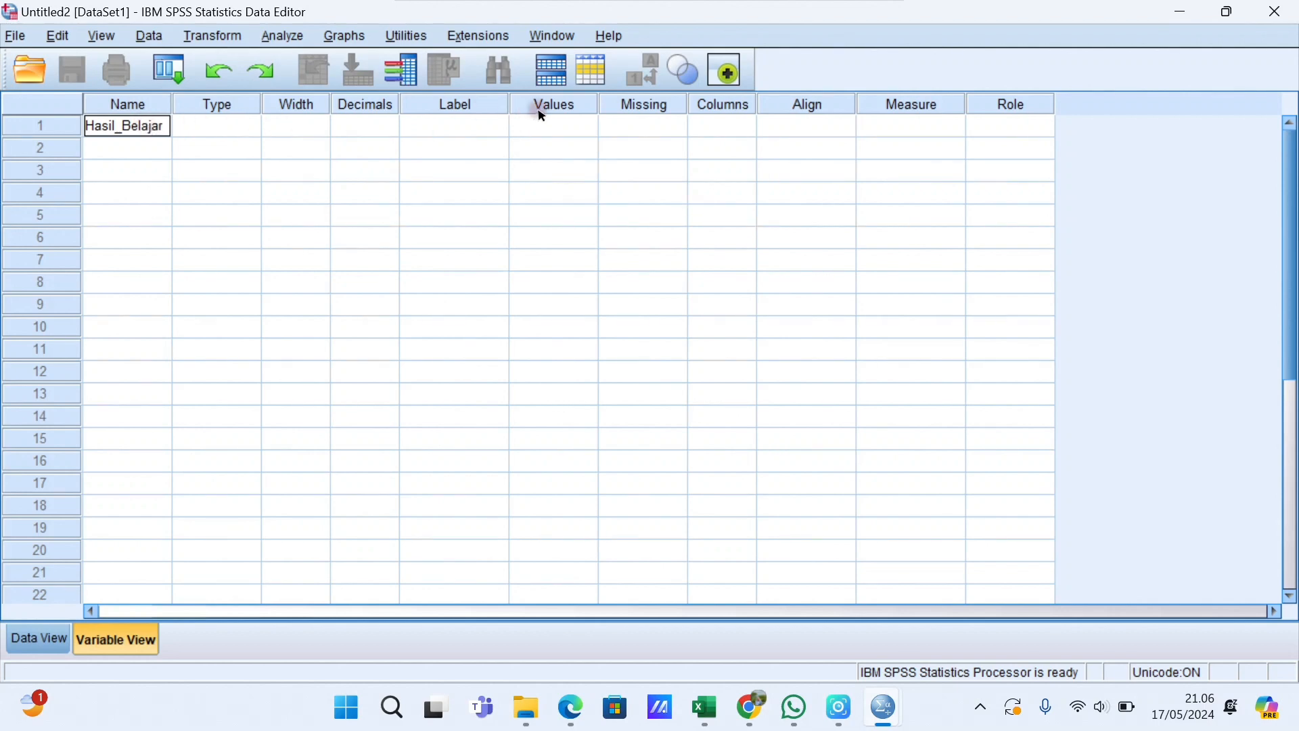
pyautogui.click(472, 126)
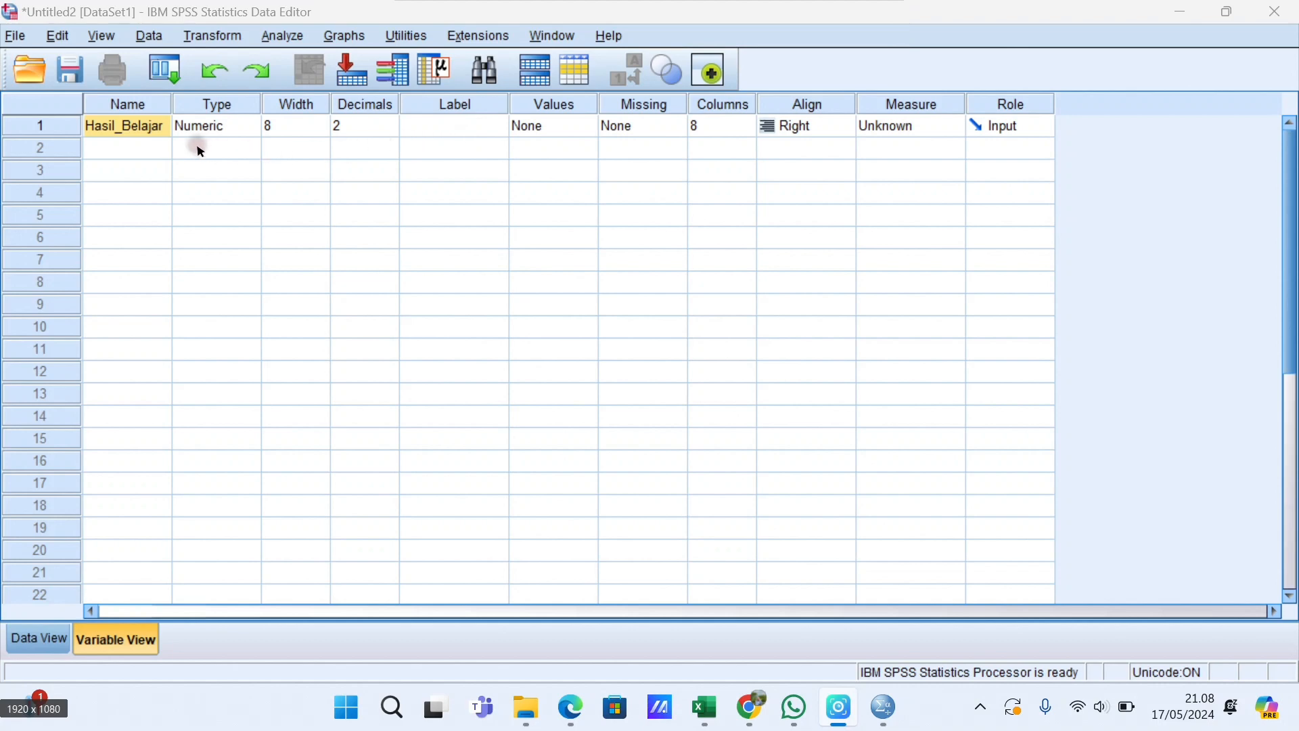
pyautogui.click(903, 127)
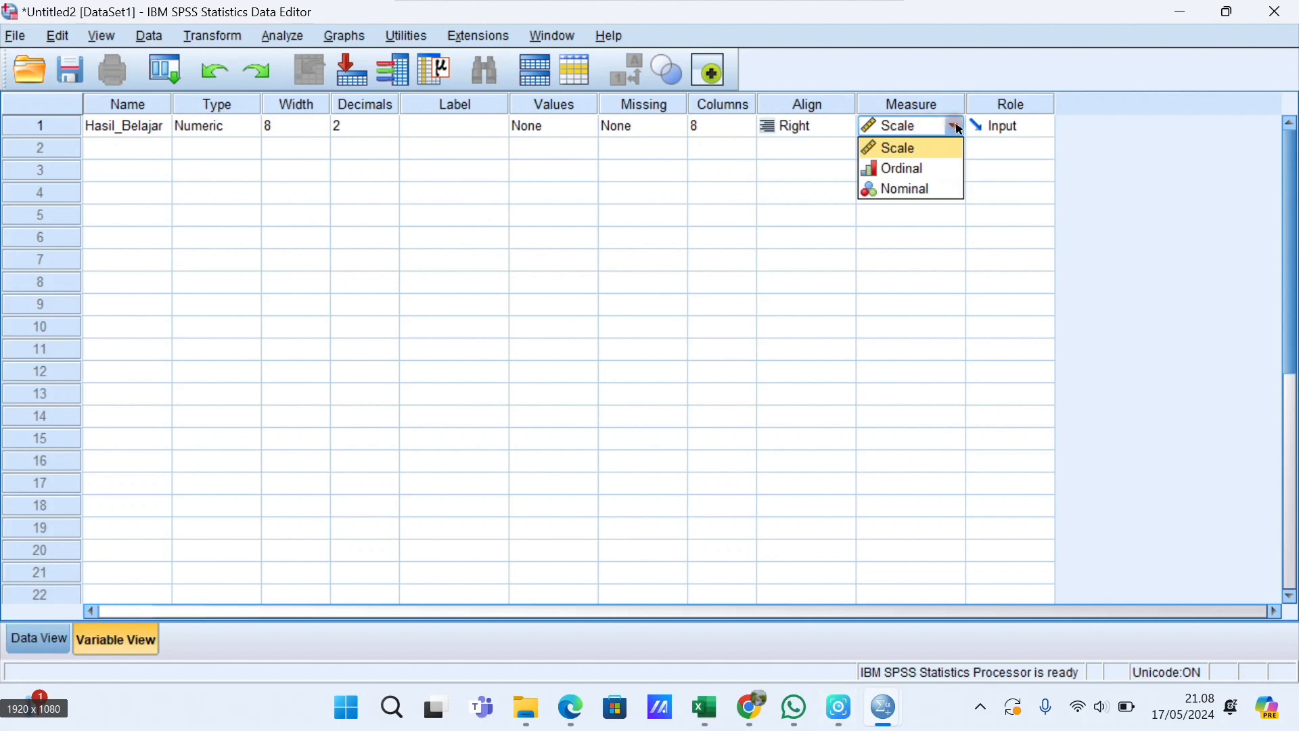
pyautogui.click(929, 169)
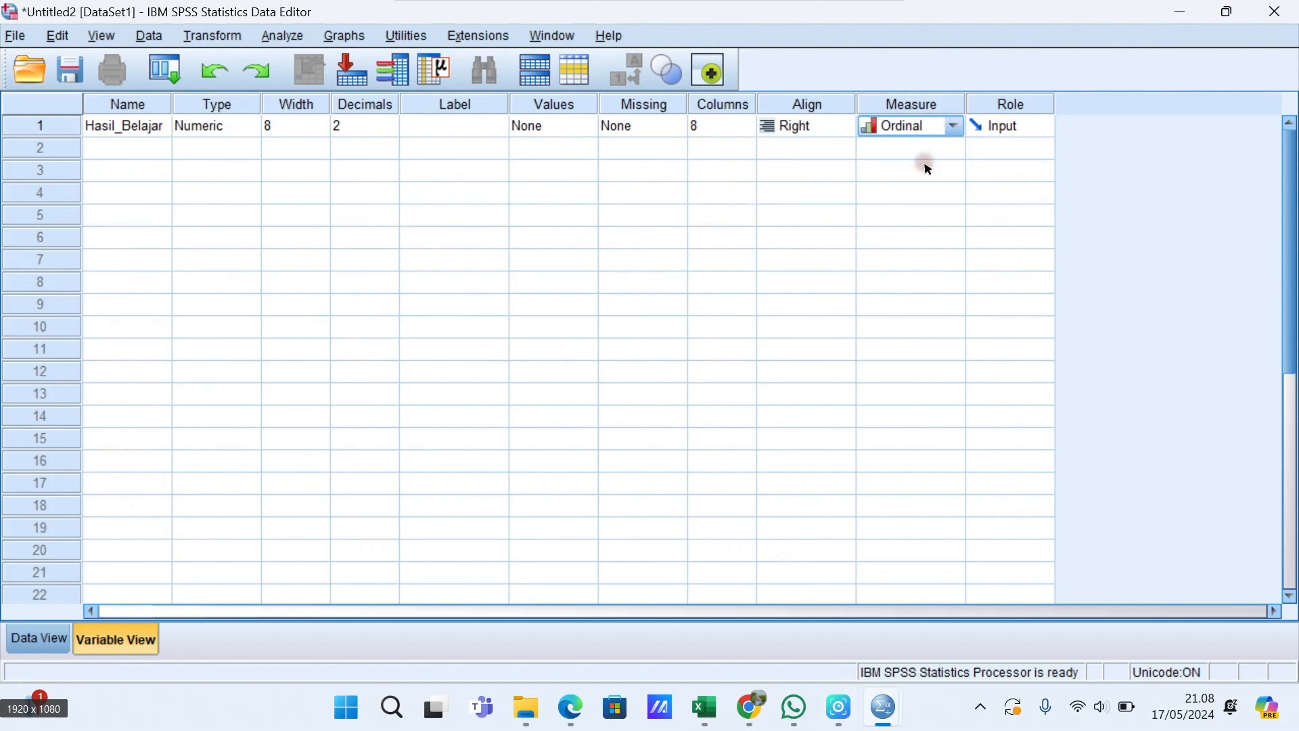
# Show the dataset's data grid, then switch to the Excel workbook and copy the Nilai Ujian scores in C8:C57.
pyautogui.click(39, 639)
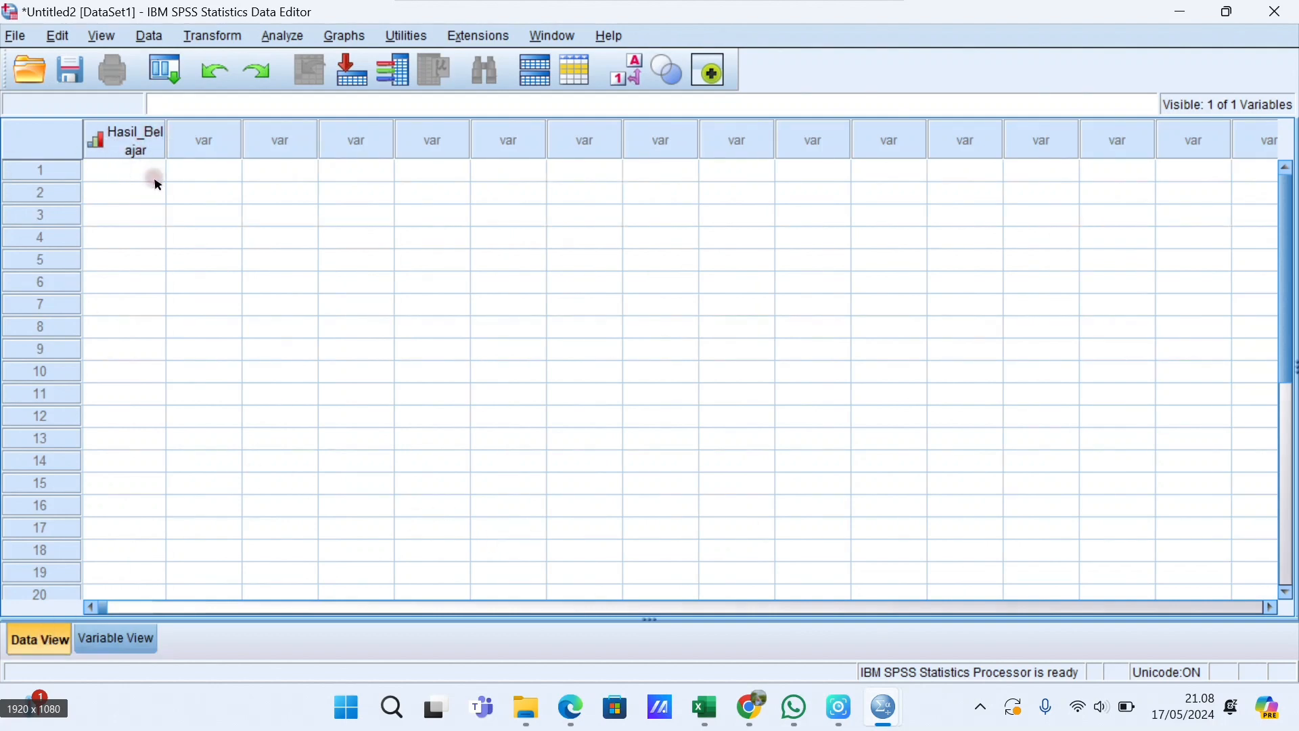
pyautogui.moveTo(705, 707)
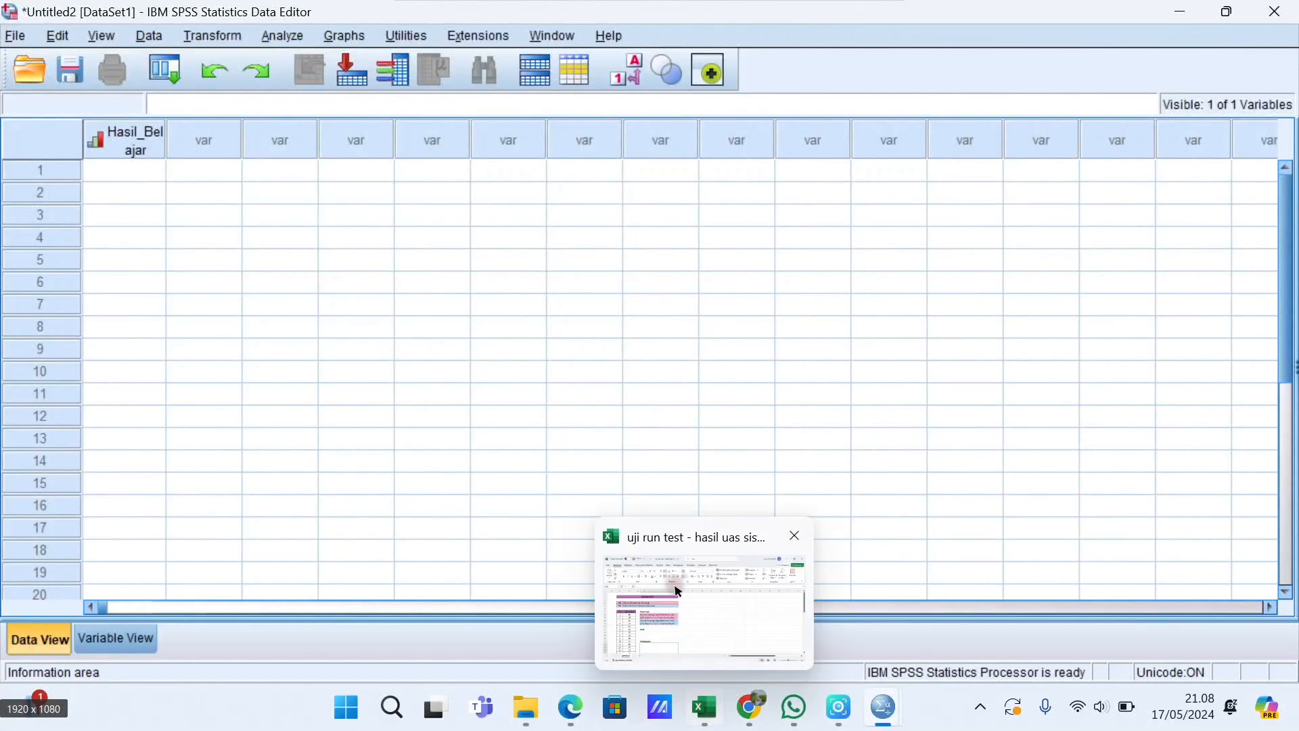
pyautogui.click(679, 591)
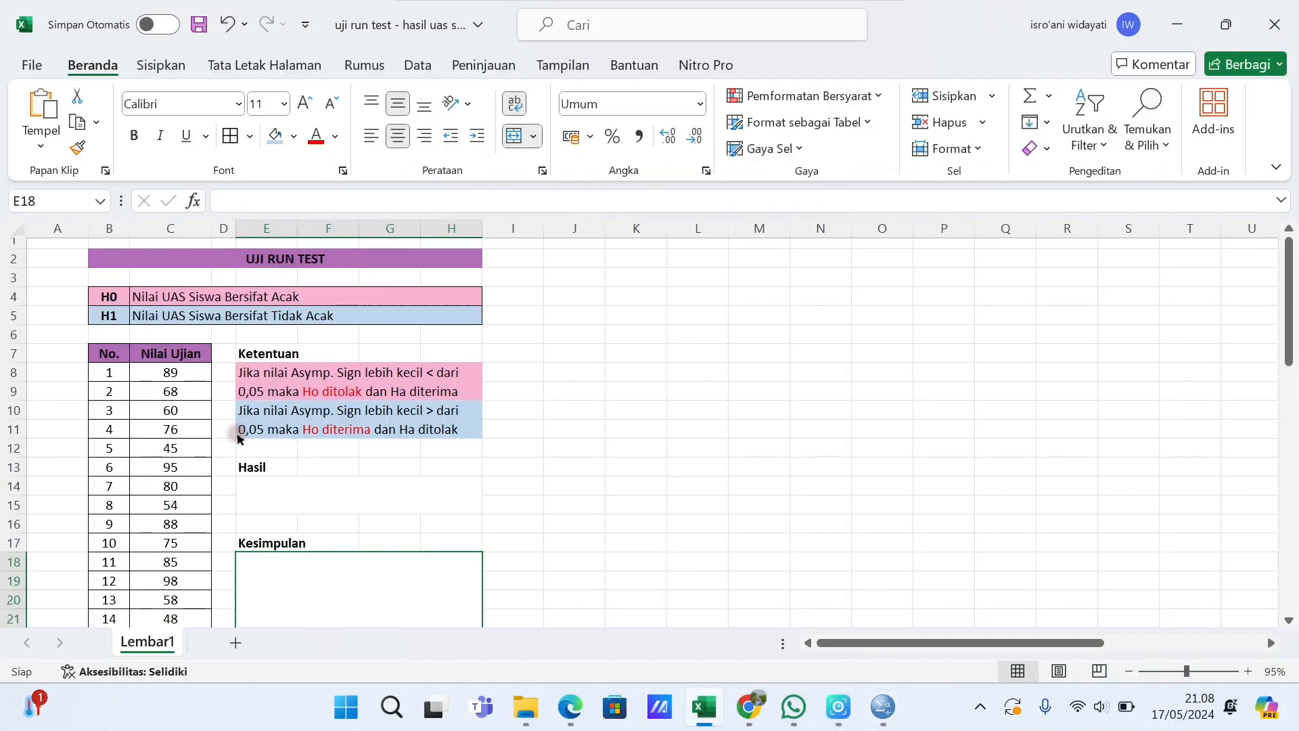
pyautogui.scroll(-1, 238, 438)
pyautogui.moveTo(170, 341); pyautogui.dragTo(175, 597)
pyautogui.hotkey('ctrl', 'c')
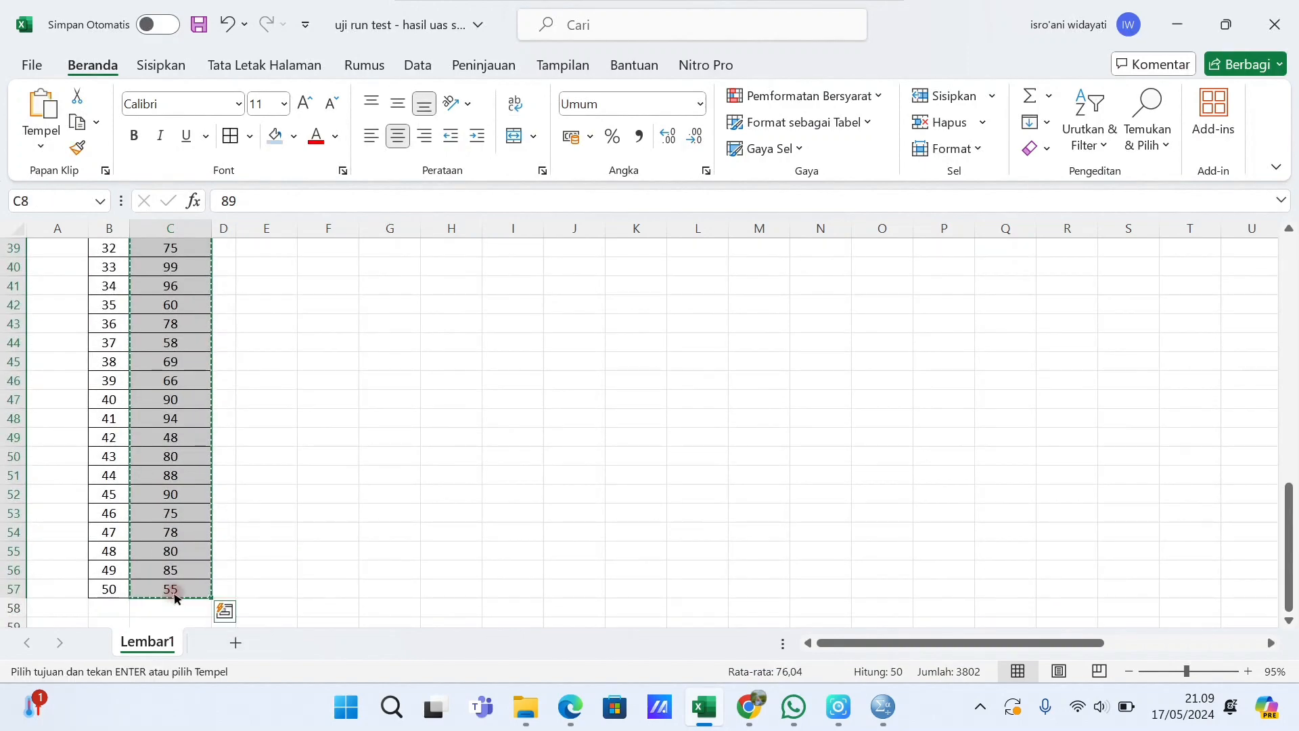
# Return to SPSS, paste the copied scores into the Hasil_Belajar column from row 1 and check the filled rows.
pyautogui.click(1173, 36)
pyautogui.click(108, 172)
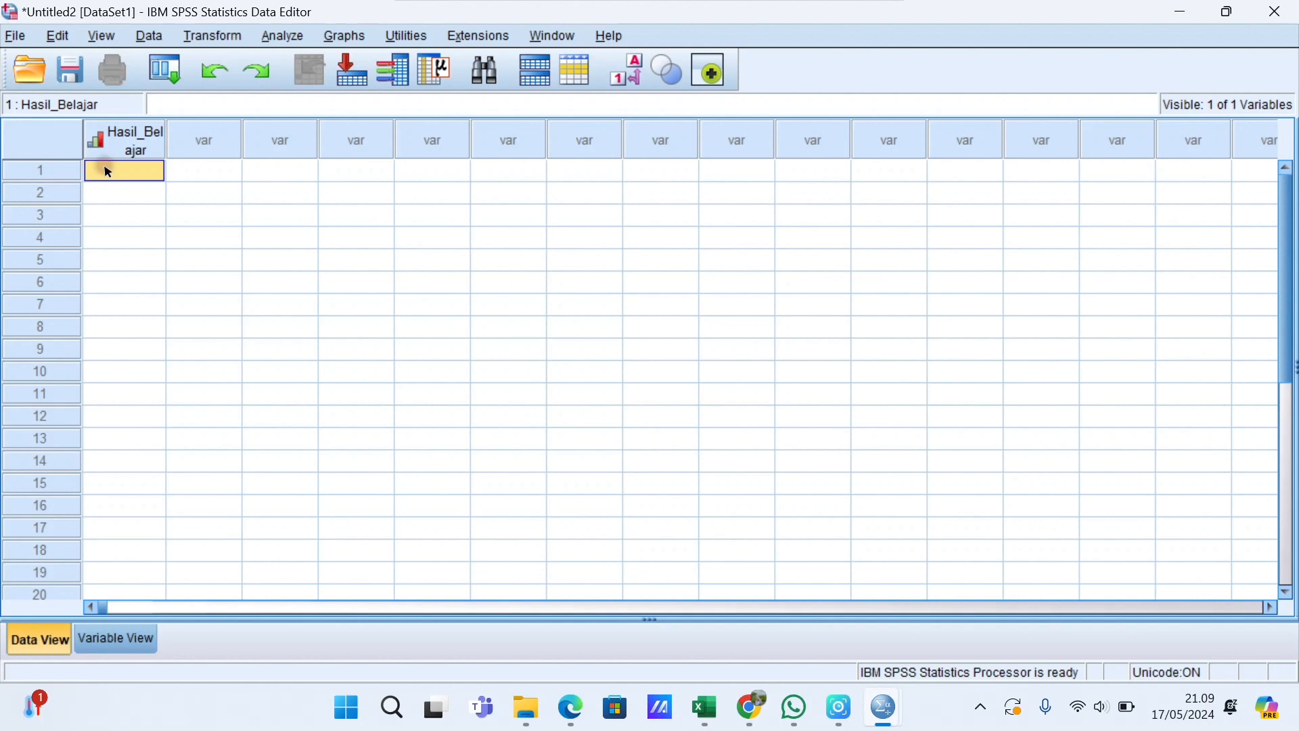
pyautogui.hotkey('ctrl', 'v')
pyautogui.scroll(-2, 260, 274)
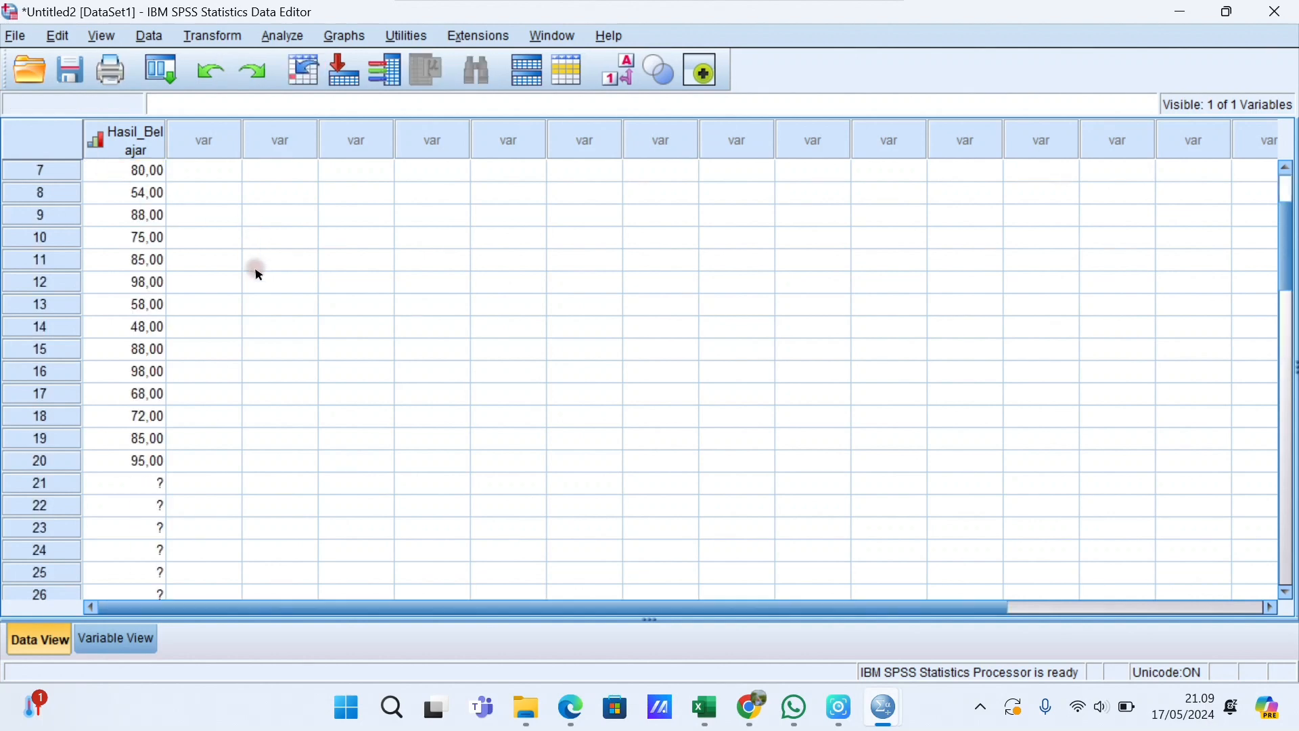
pyautogui.scroll(-10, 259, 275)
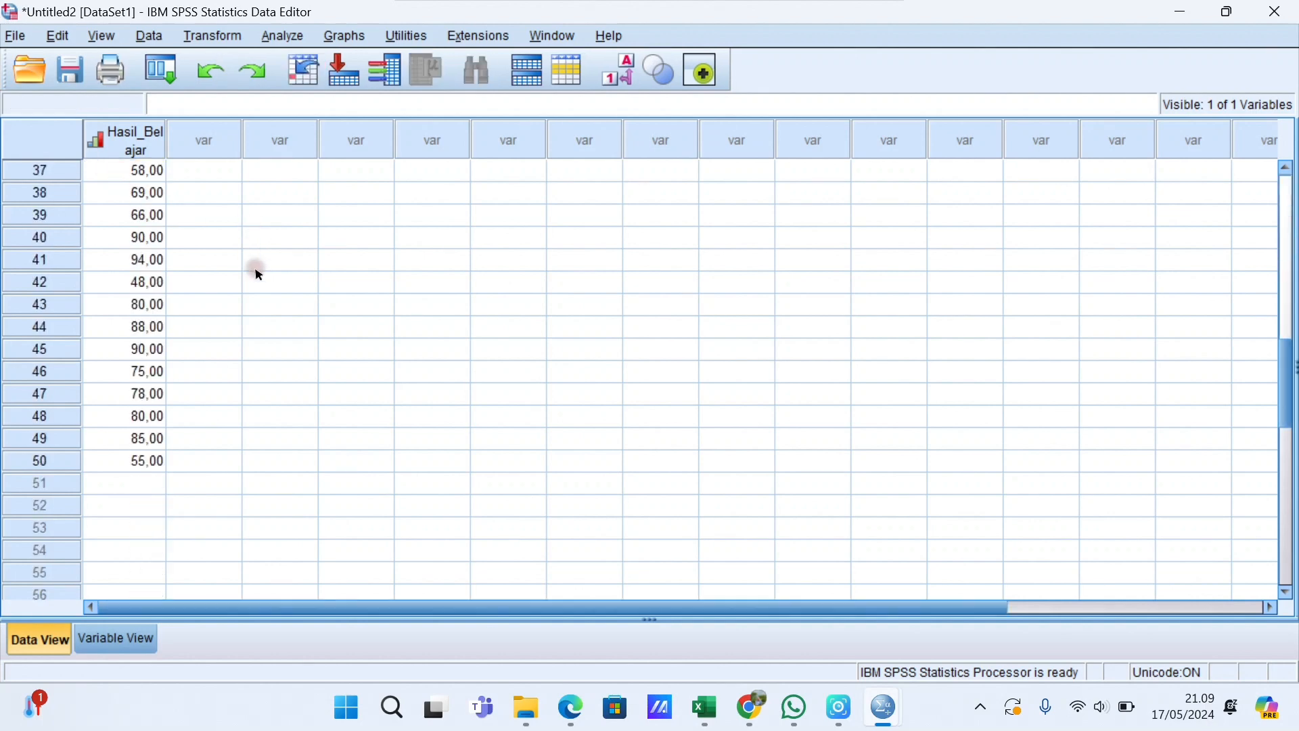
pyautogui.scroll(12, 259, 274)
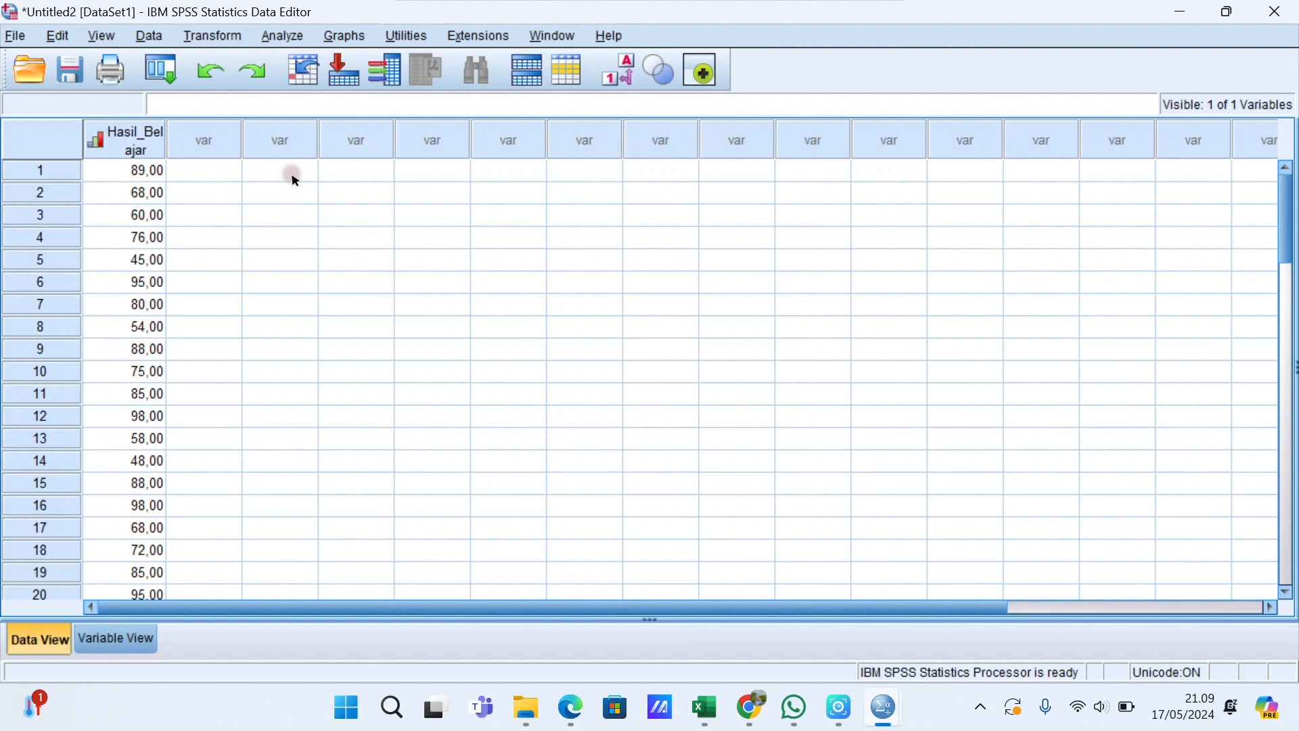
# Start the legacy nonparametric Runs test and add Hasil_Belajar as the test variable.
pyautogui.click(287, 37)
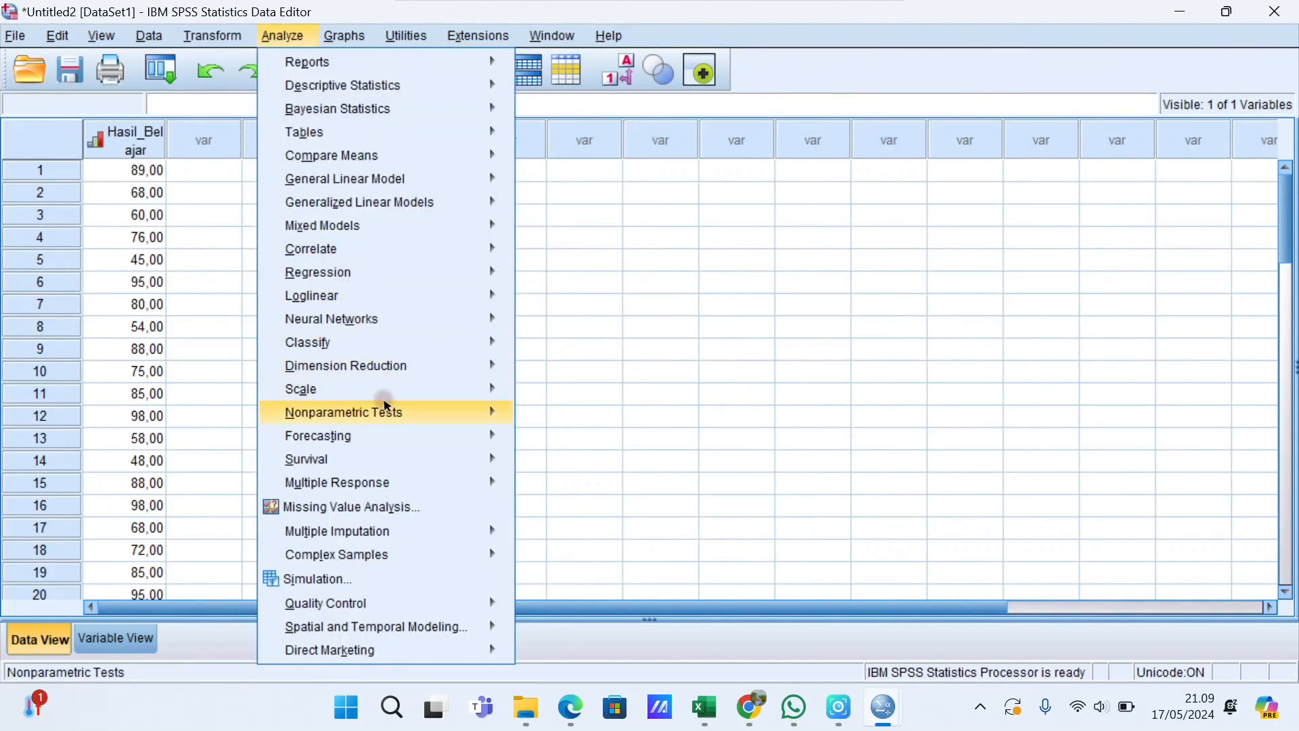
pyautogui.moveTo(391, 410)
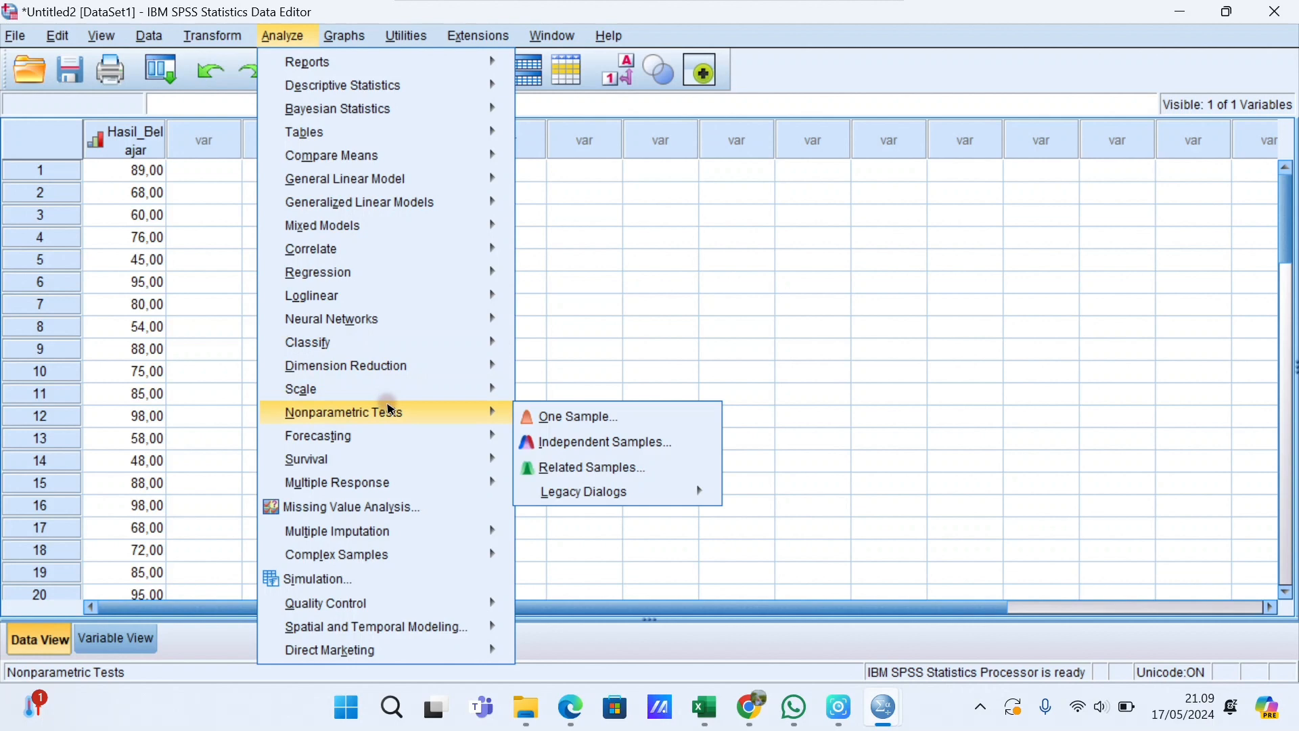
pyautogui.moveTo(603, 492)
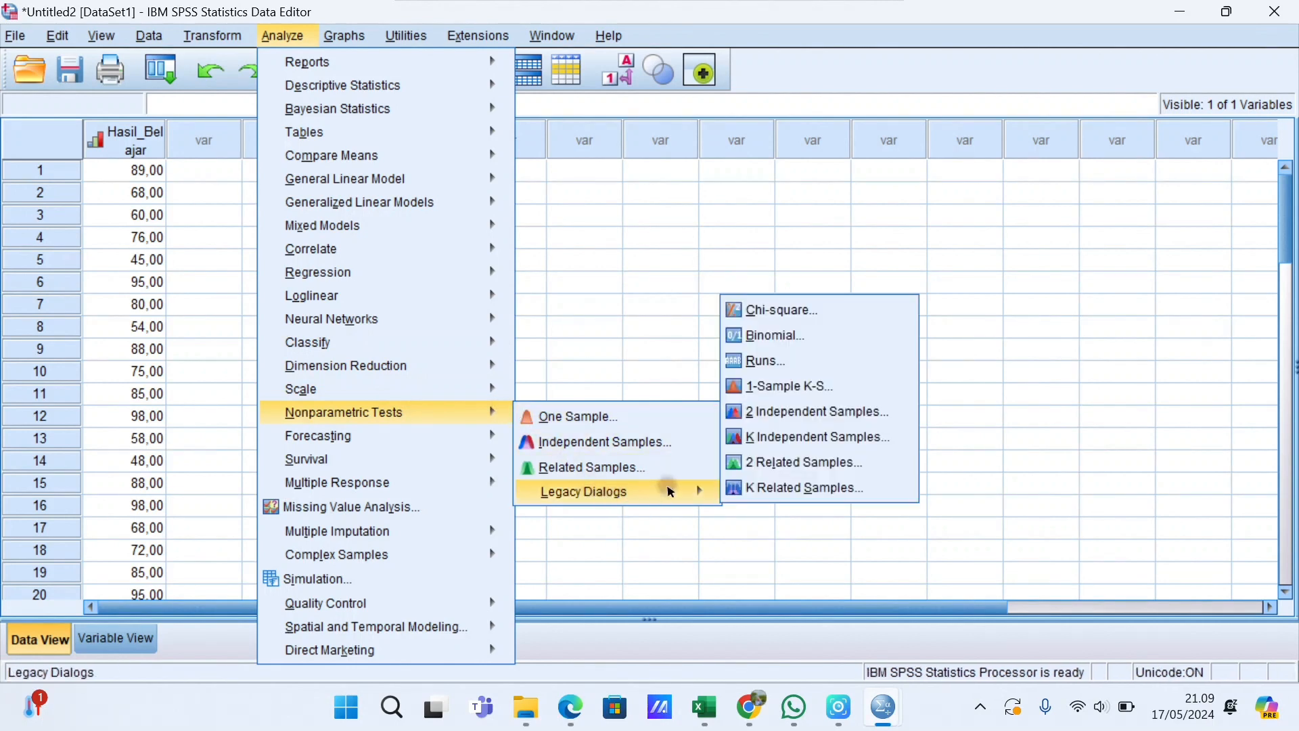
pyautogui.click(776, 370)
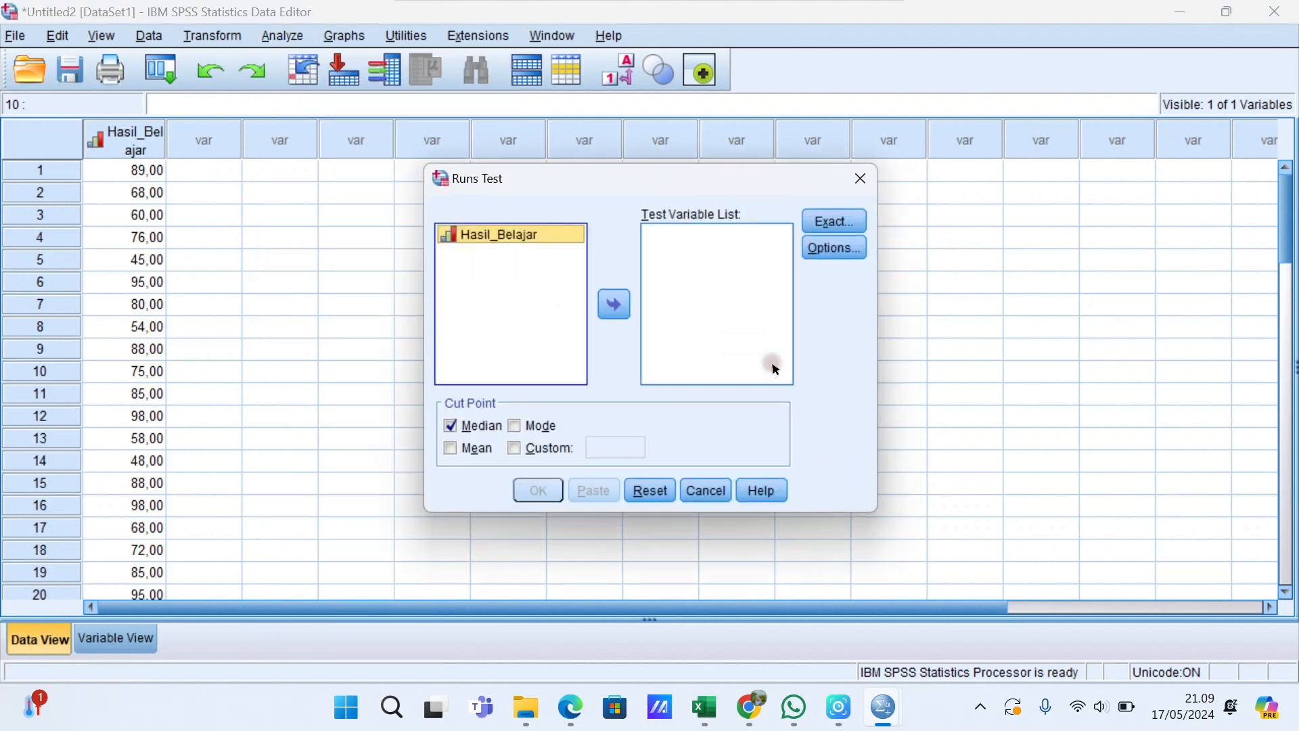
pyautogui.click(613, 305)
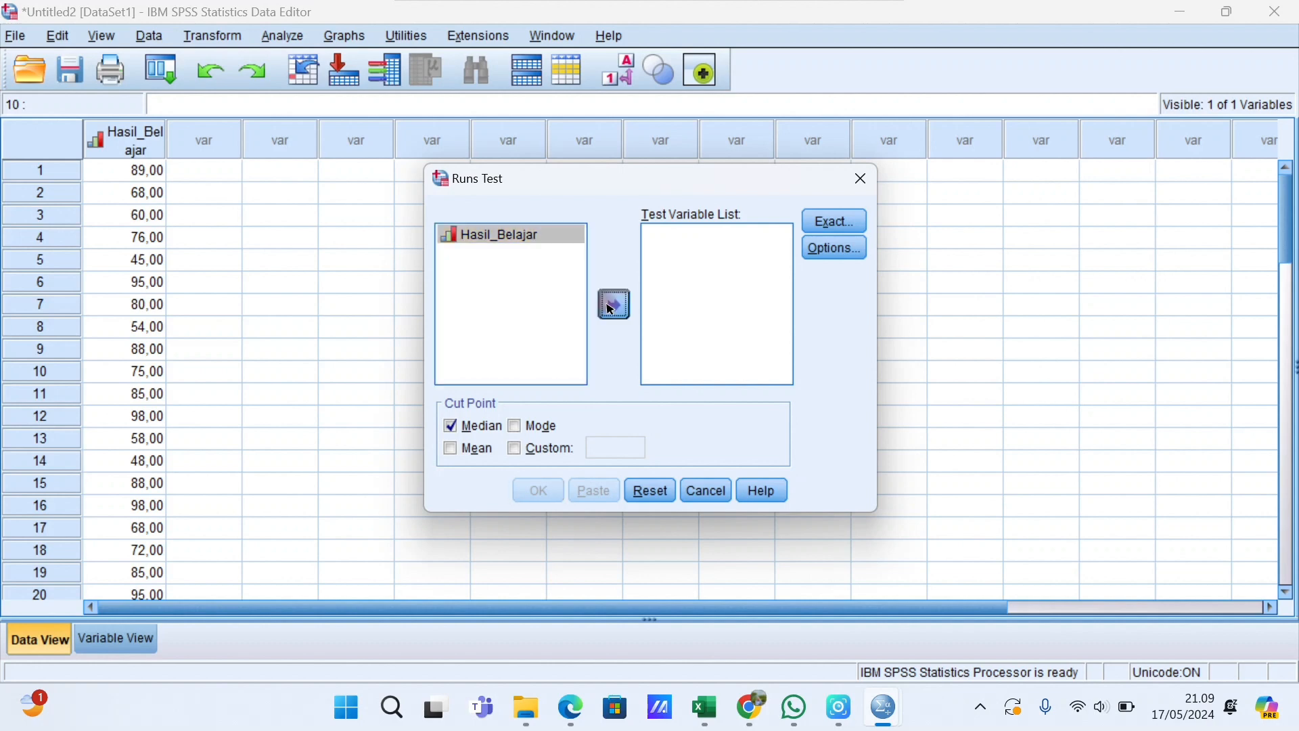
# Include Descriptive statistics in the Runs test options and run the analysis.
pyautogui.click(826, 251)
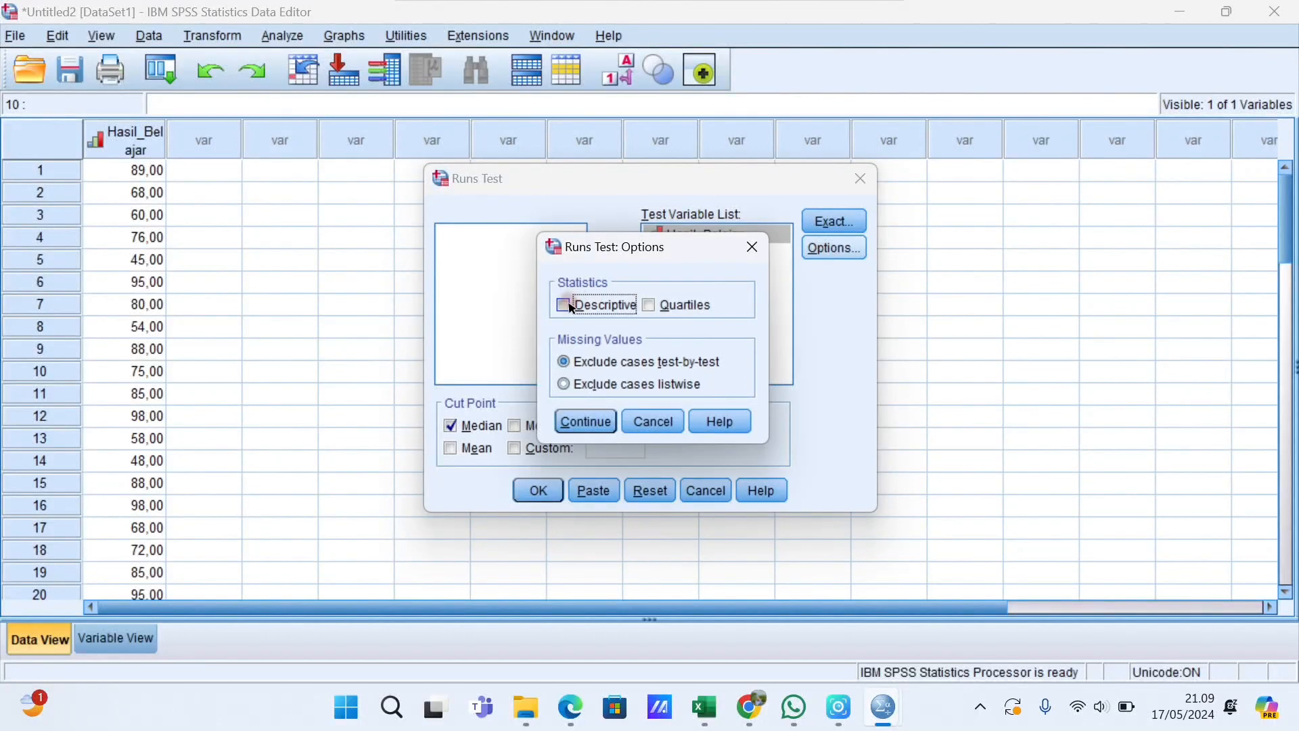
pyautogui.click(586, 421)
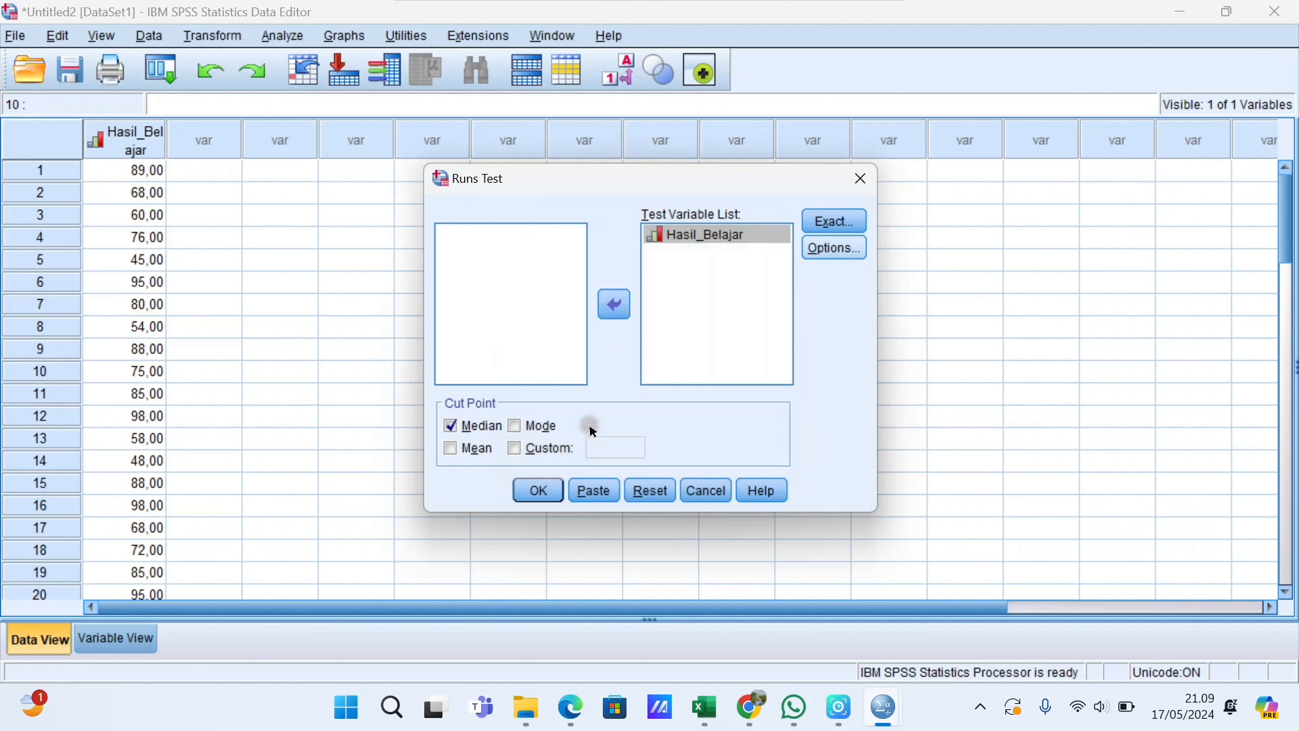
pyautogui.click(552, 486)
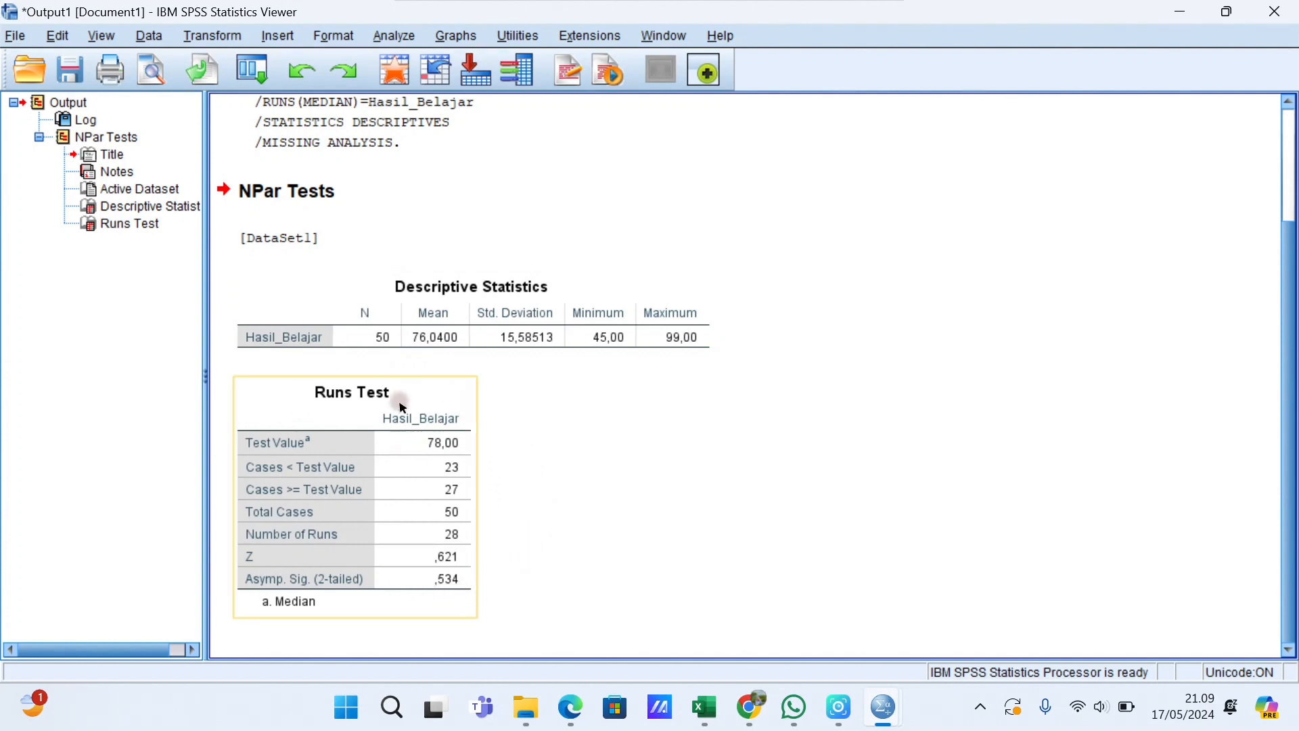
# Copy the Runs Test output table and paste it into the Excel worksheet at cell J2.
pyautogui.click(441, 392)
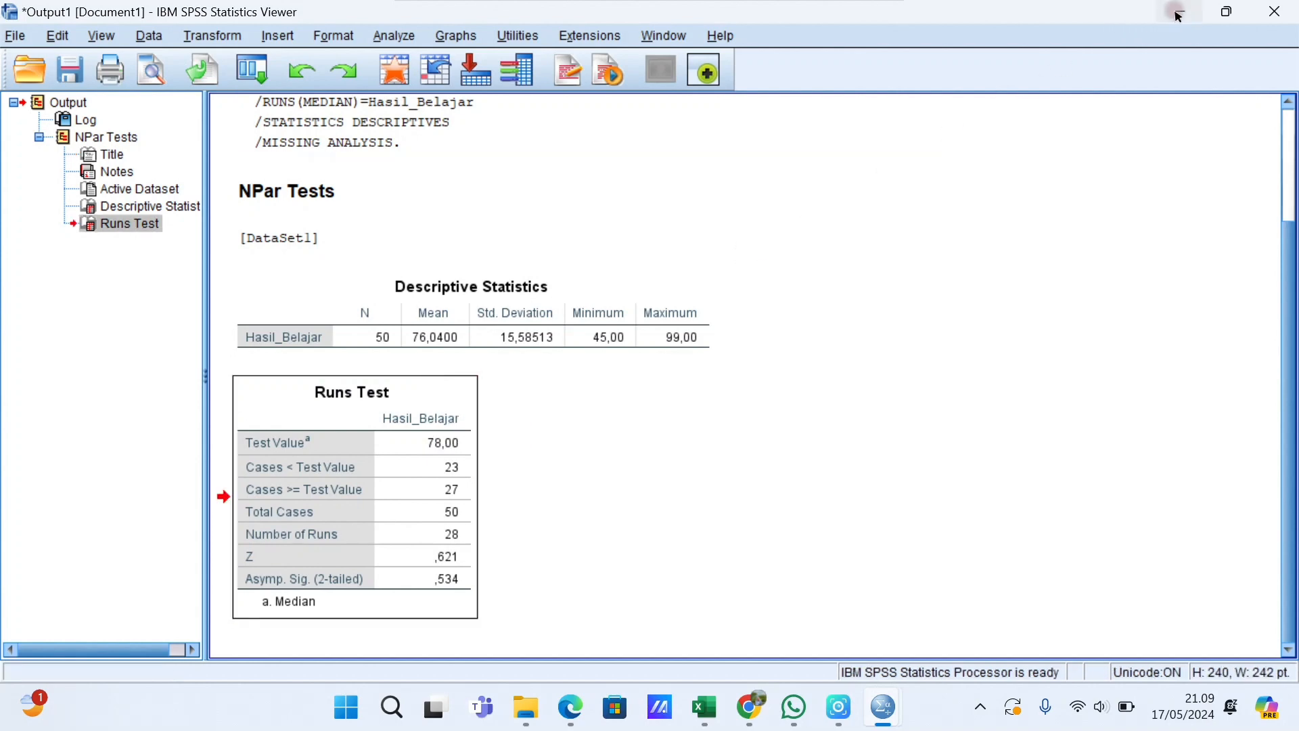
pyautogui.moveTo(705, 707)
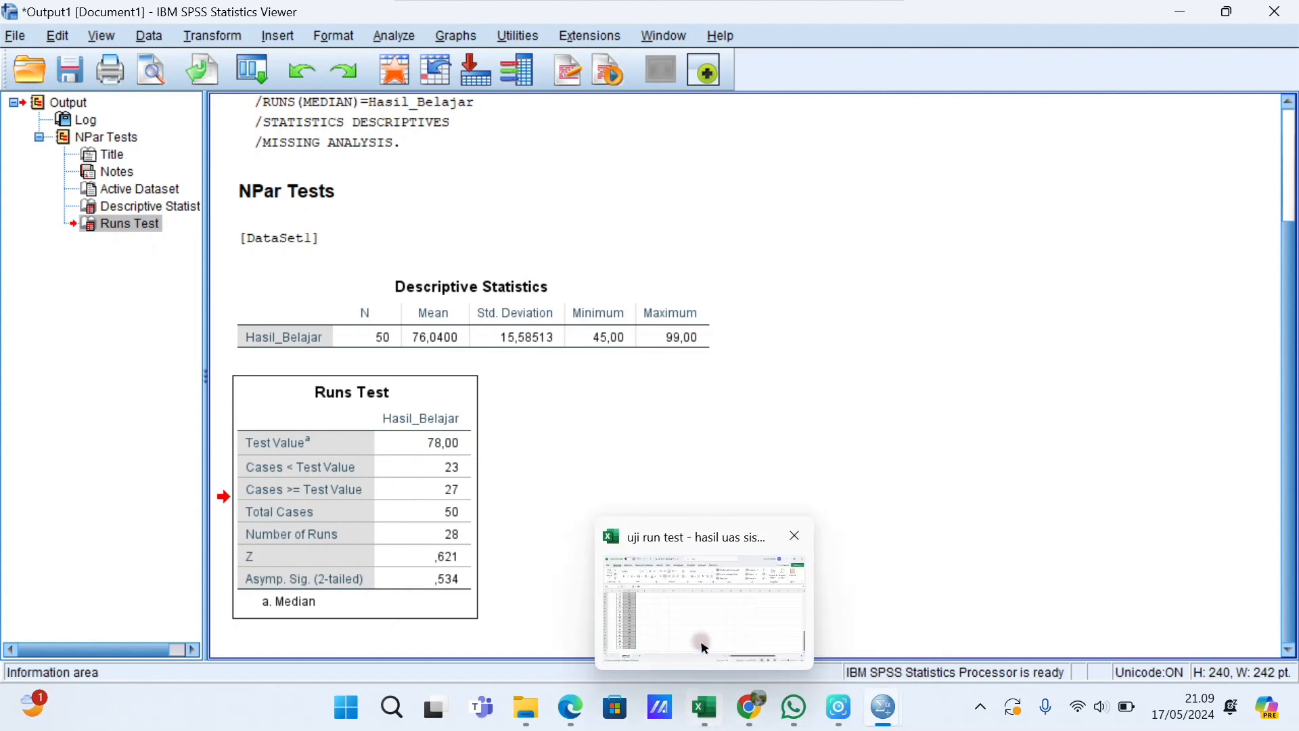
pyautogui.click(704, 605)
pyautogui.scroll(12, 833, 417)
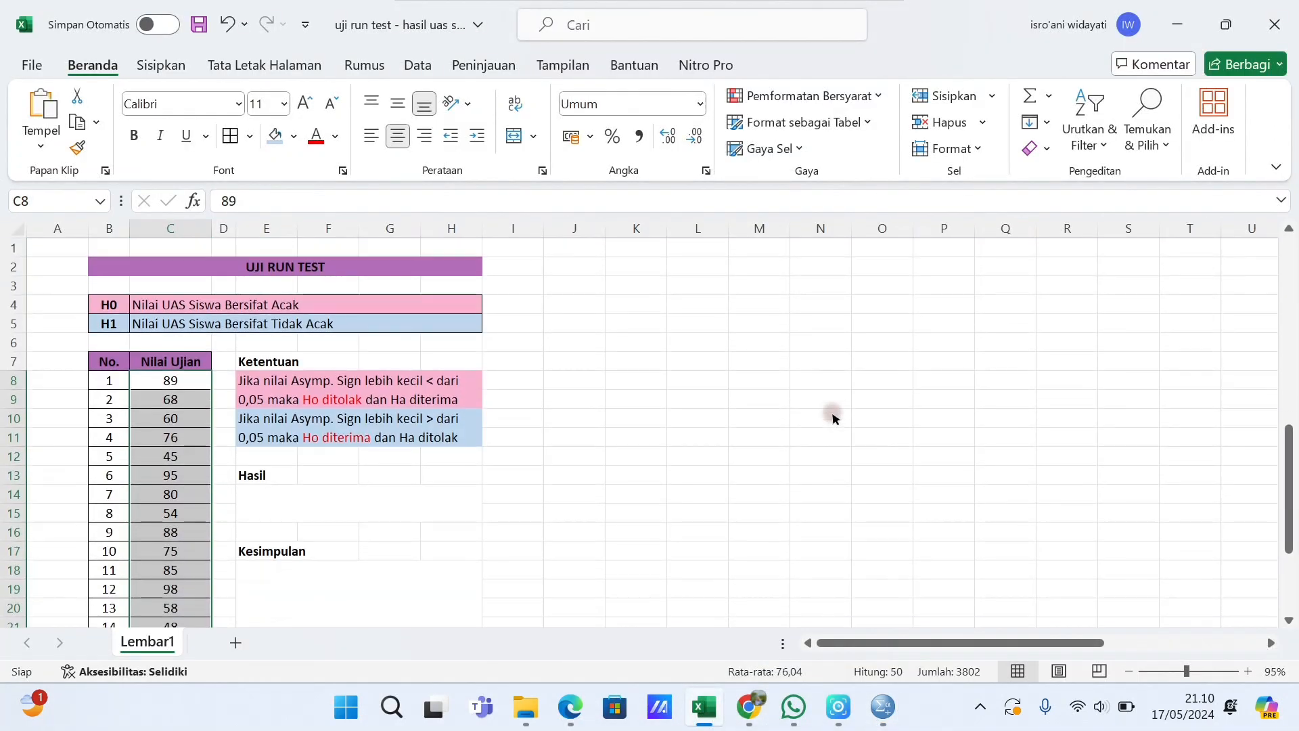
pyautogui.click(660, 397)
pyautogui.click(567, 270)
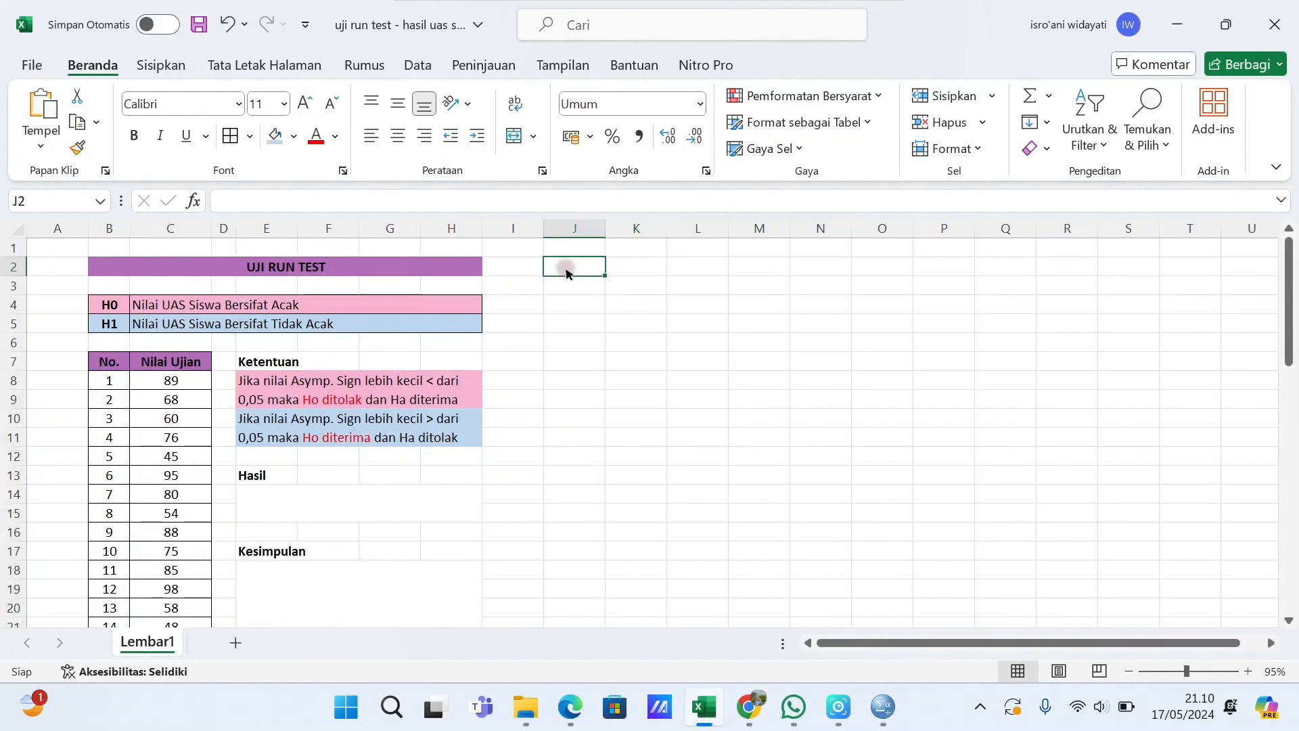
pyautogui.hotkey('ctrl', 'v')
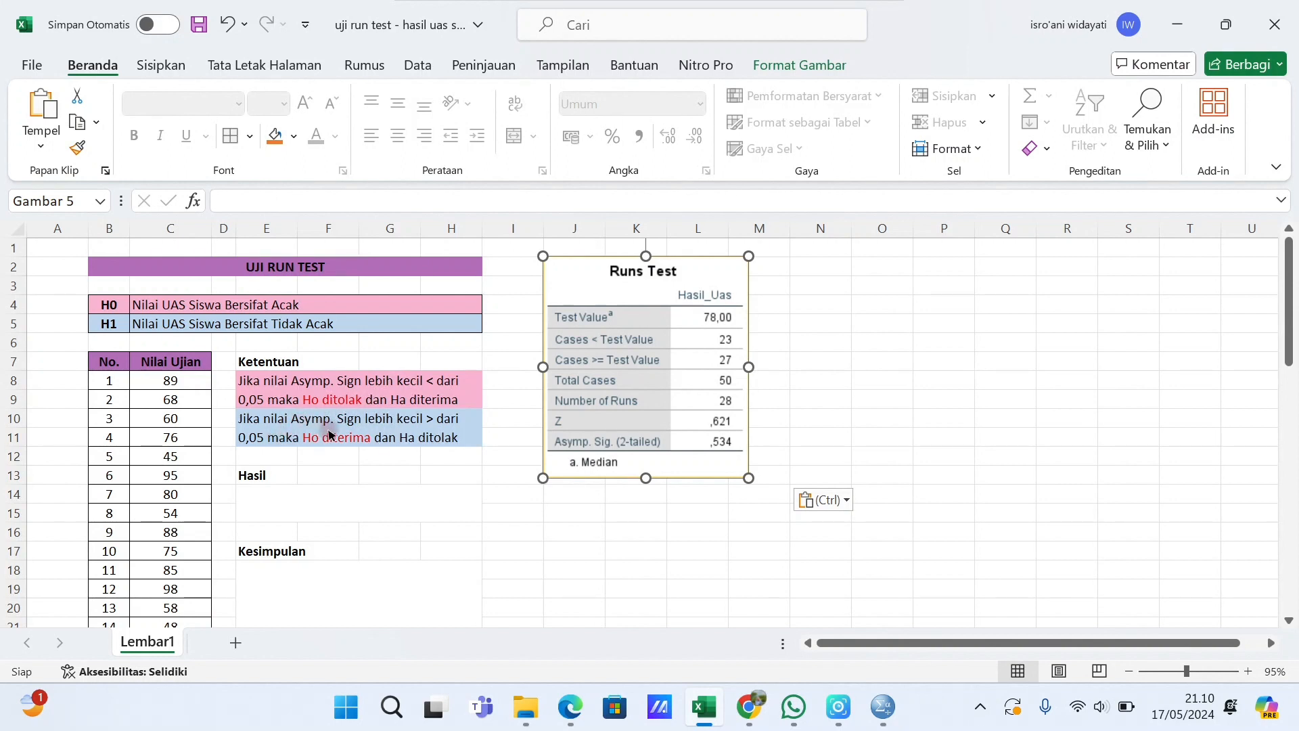
# In the second decision rule in E10, replace the word "kecil" with "besar" before the > sign.
pyautogui.click(416, 421)
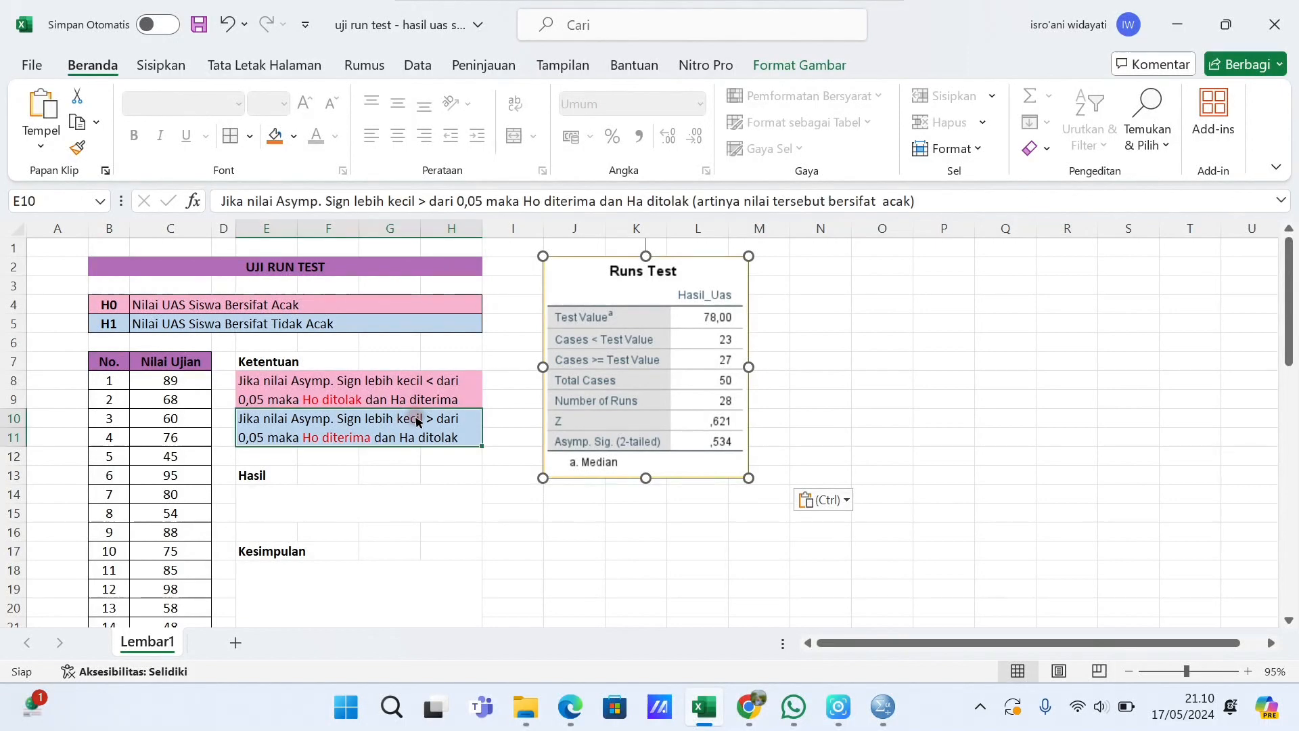
pyautogui.click(419, 201)
pyautogui.moveTo(419, 201); pyautogui.dragTo(390, 202)
pyautogui.write('be')
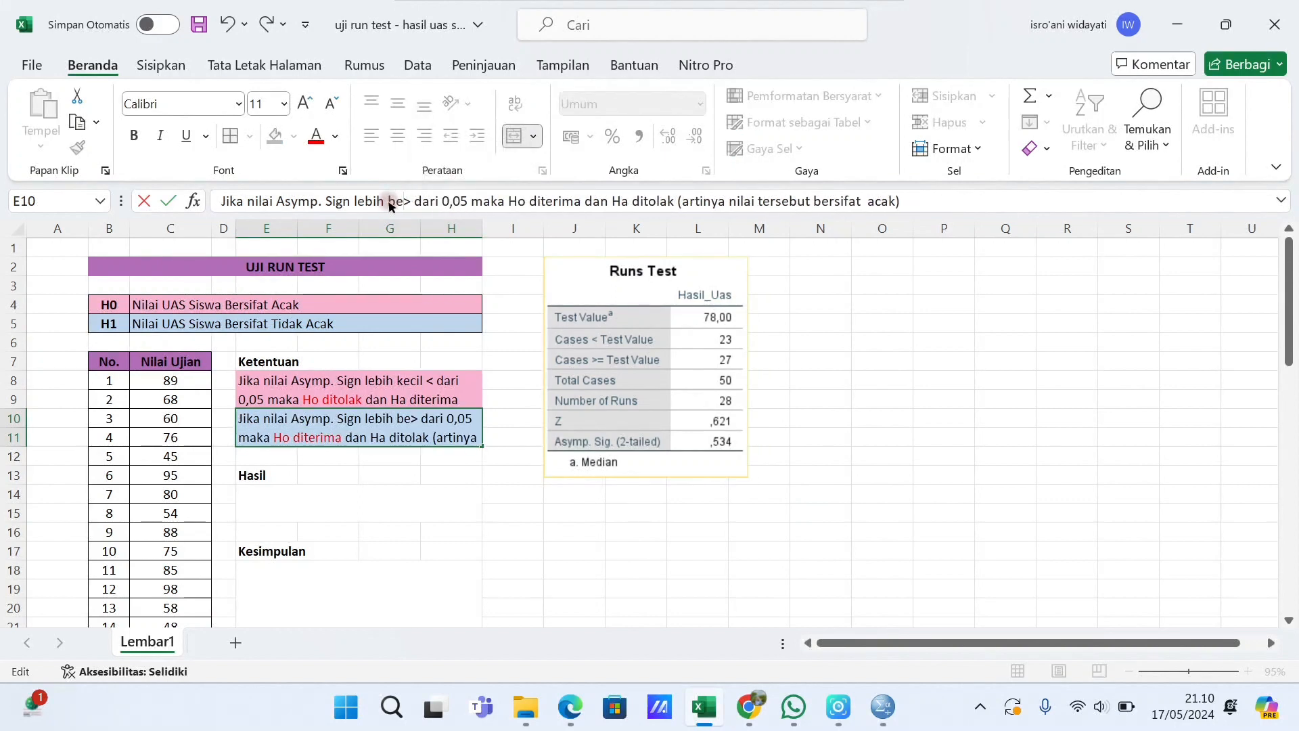
pyautogui.write('sar')
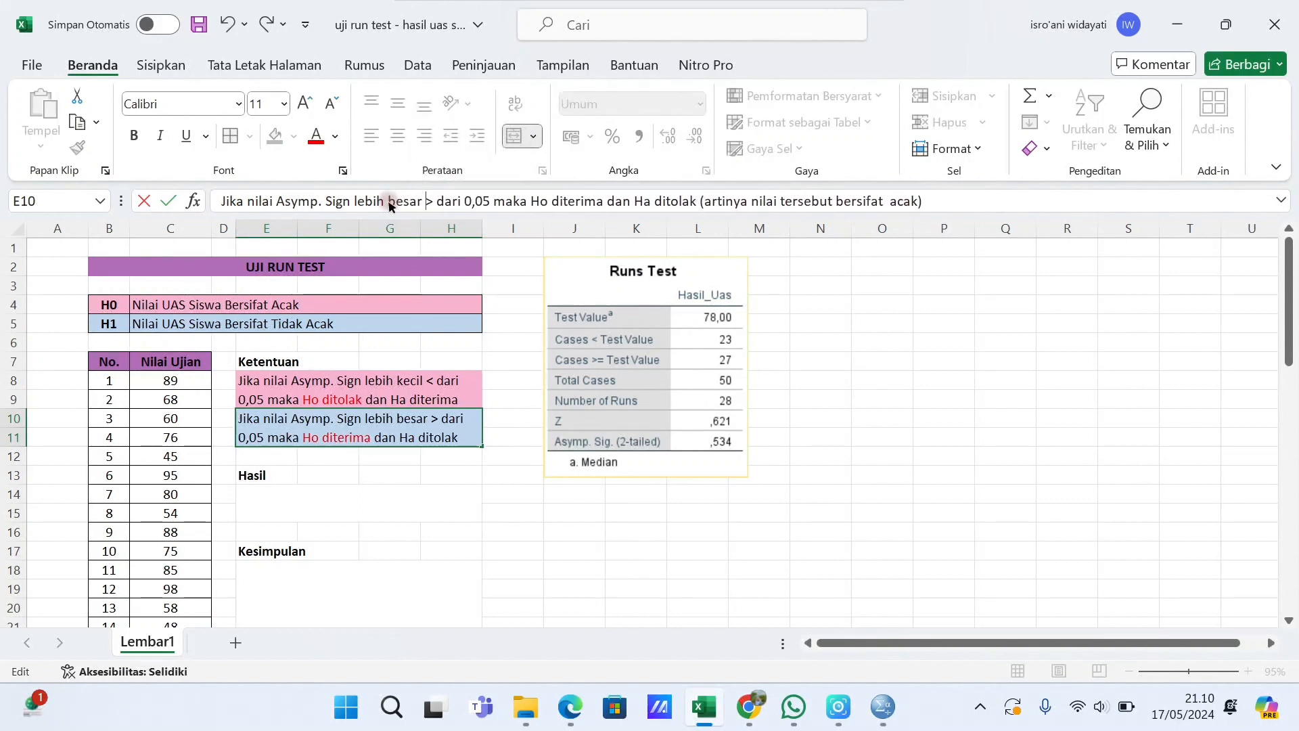
pyautogui.press('Return')
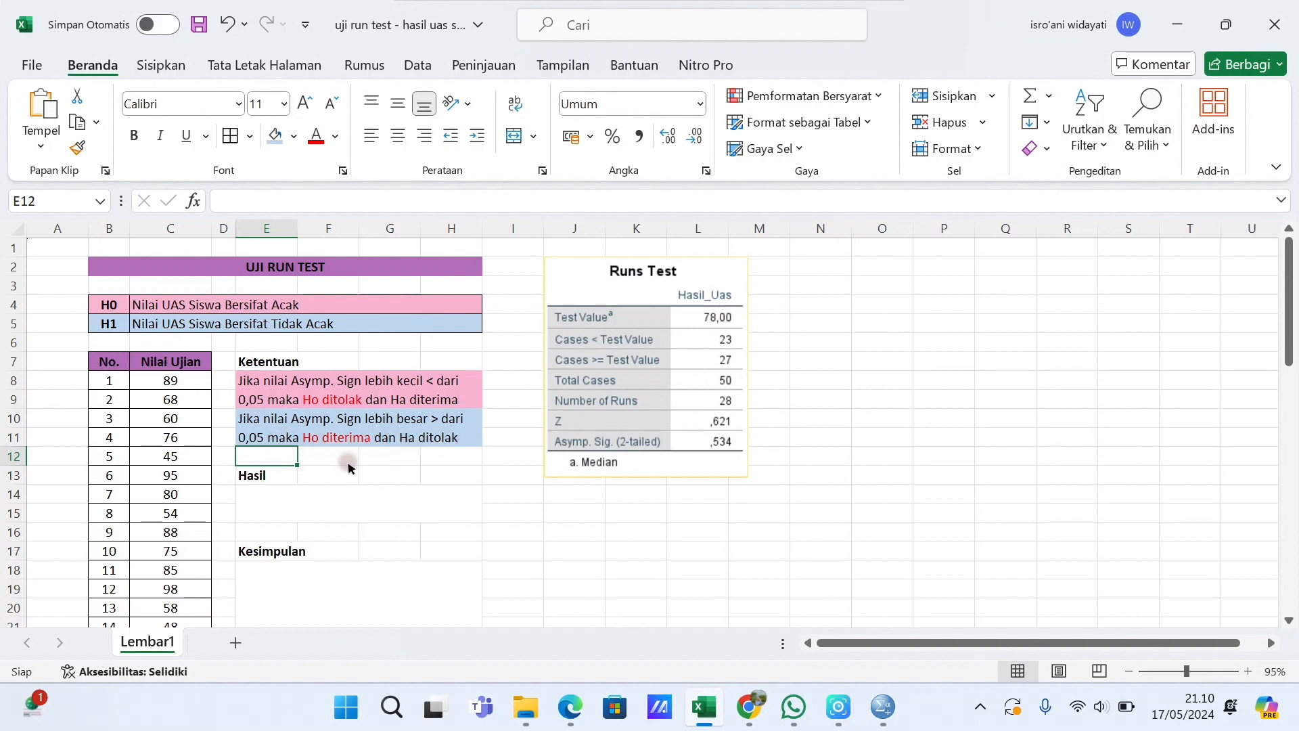
# Enter the test result under Hasil in E14: "Nilai Asymp.Sign = 0,534 > dari 0,05 maka Ho diterima".
pyautogui.click(286, 501)
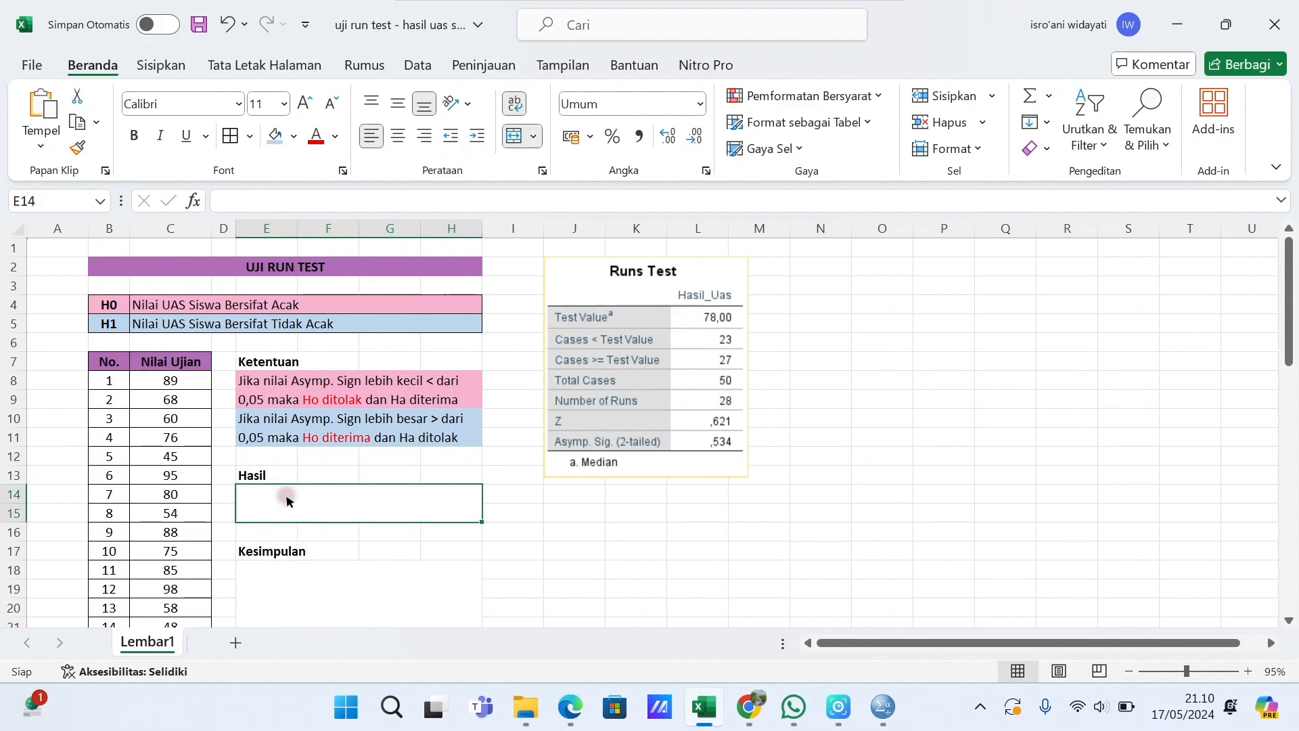
pyautogui.write('Nilai')
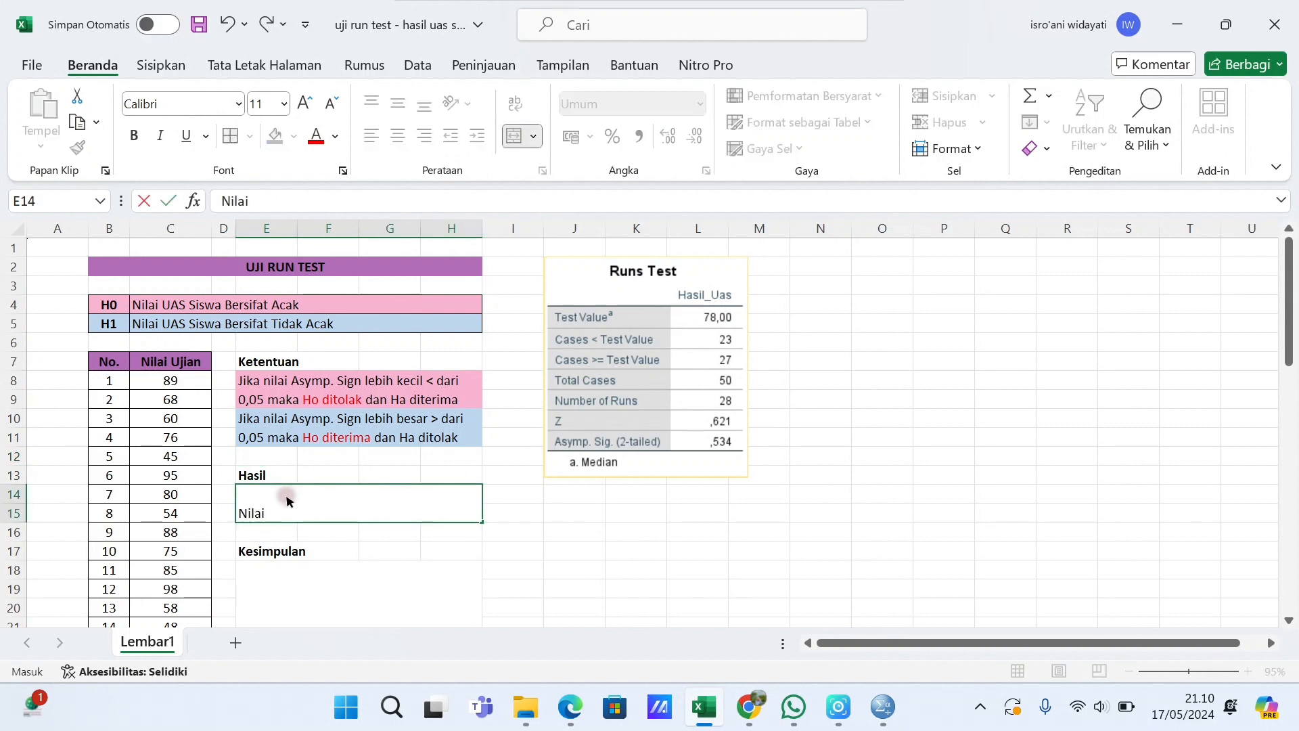
pyautogui.write(' Asymp.Sign')
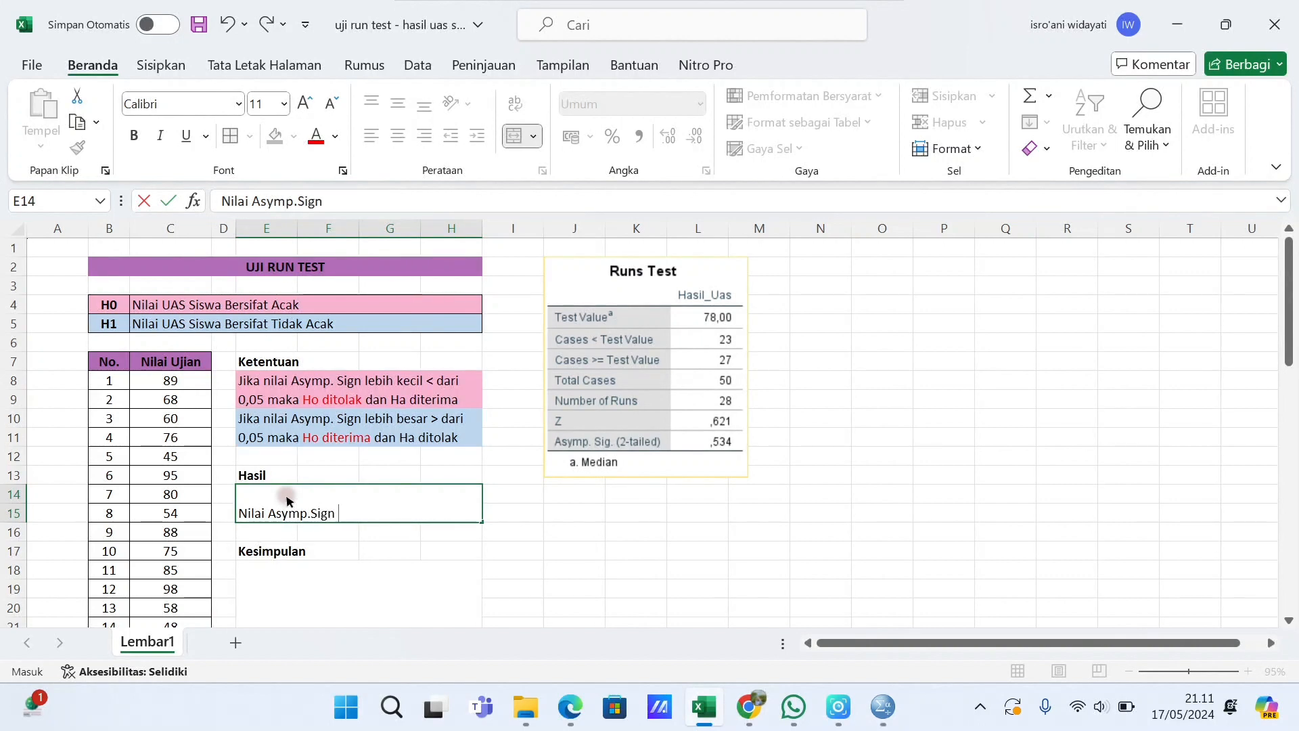
pyautogui.write('= 0,534 > dari ')
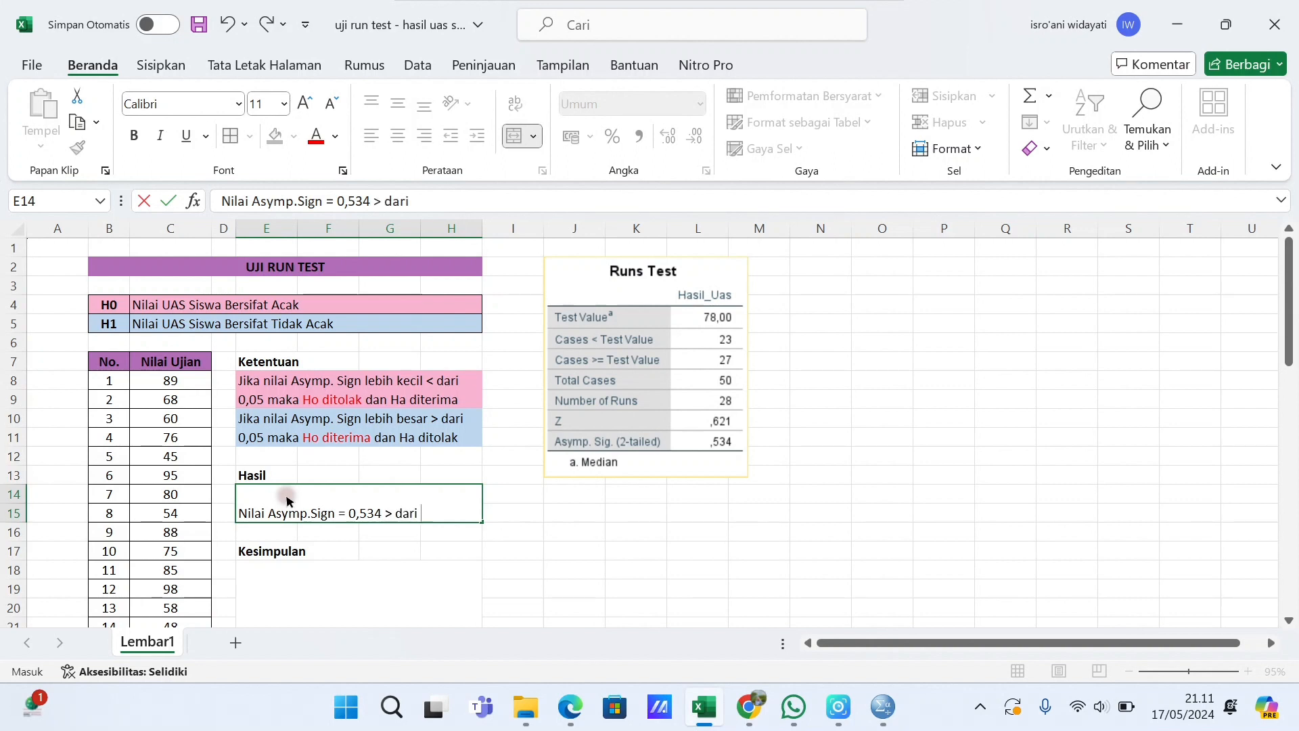
pyautogui.write('0,05 maka')
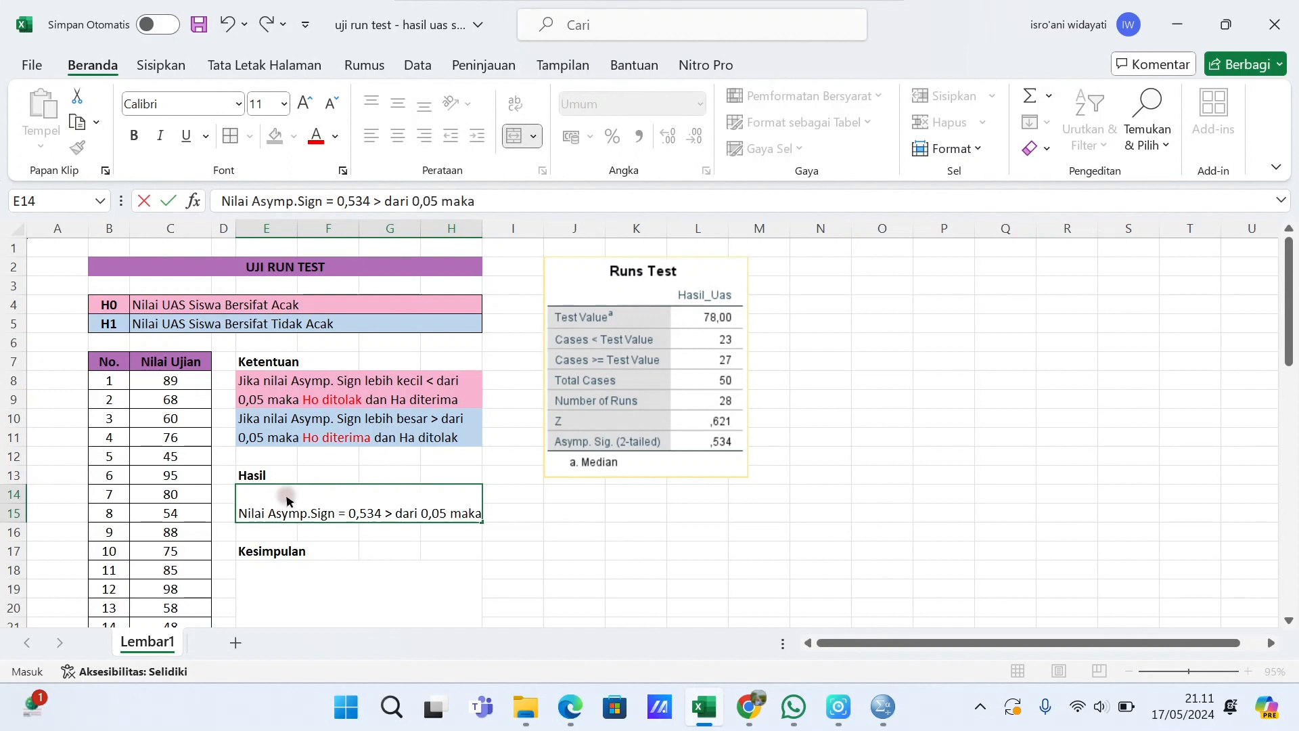
pyautogui.write(' Ho ')
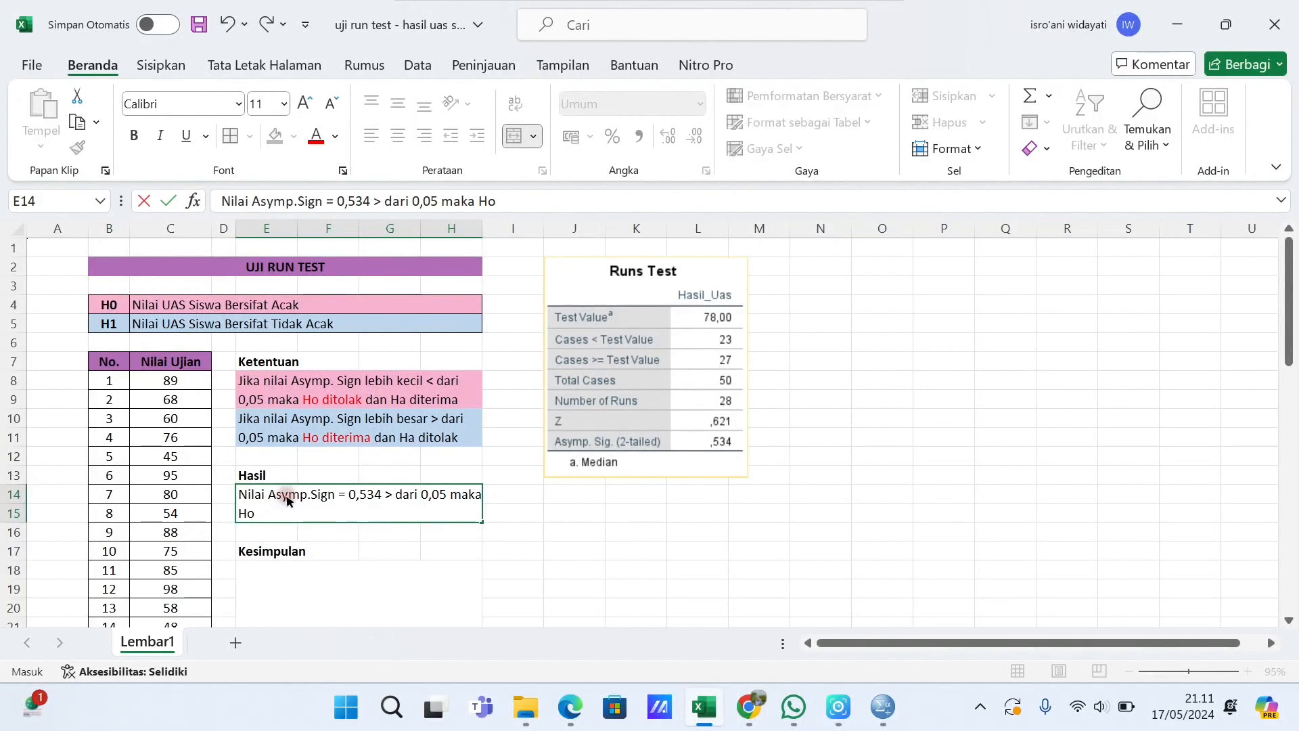
pyautogui.write('diterima')
# Format the words "Ho diterima" in the Hasil text as bold and red.
pyautogui.moveTo(310, 516); pyautogui.dragTo(240, 520)
pyautogui.hotkey('ctrl', 'b')
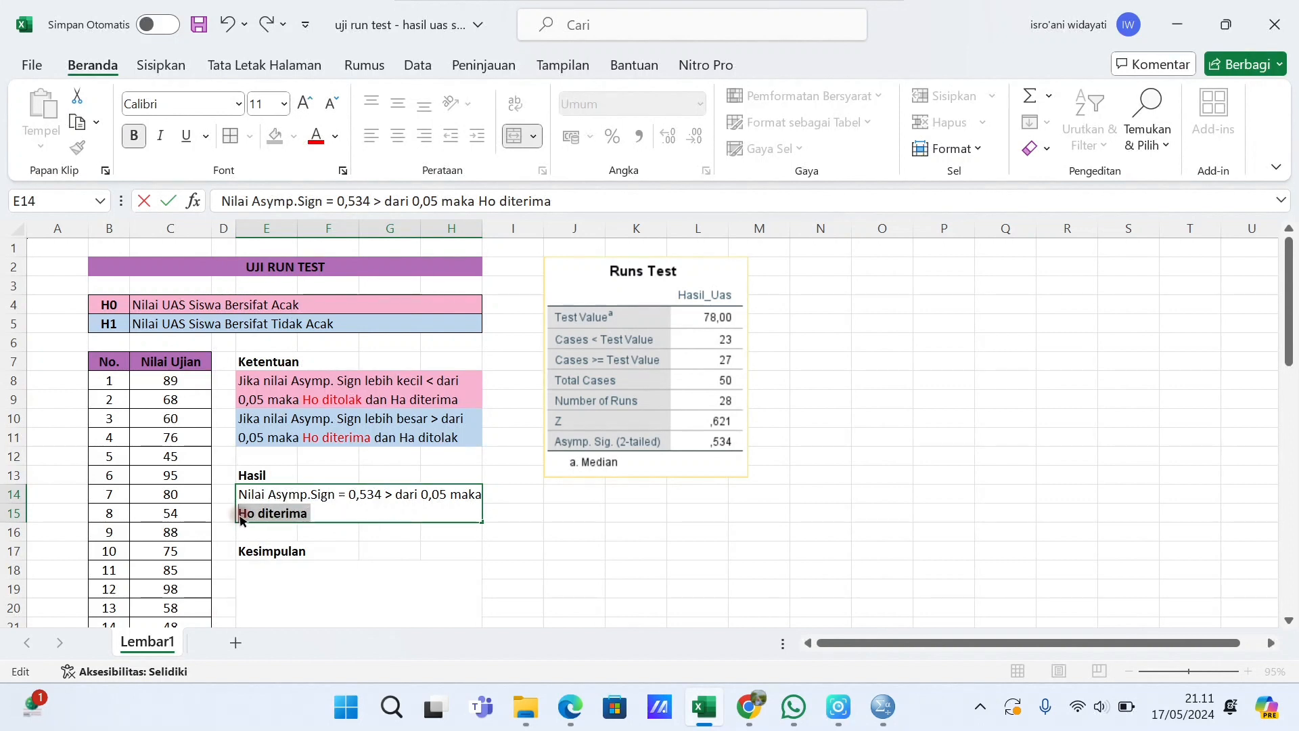
pyautogui.click(315, 135)
pyautogui.click(380, 494)
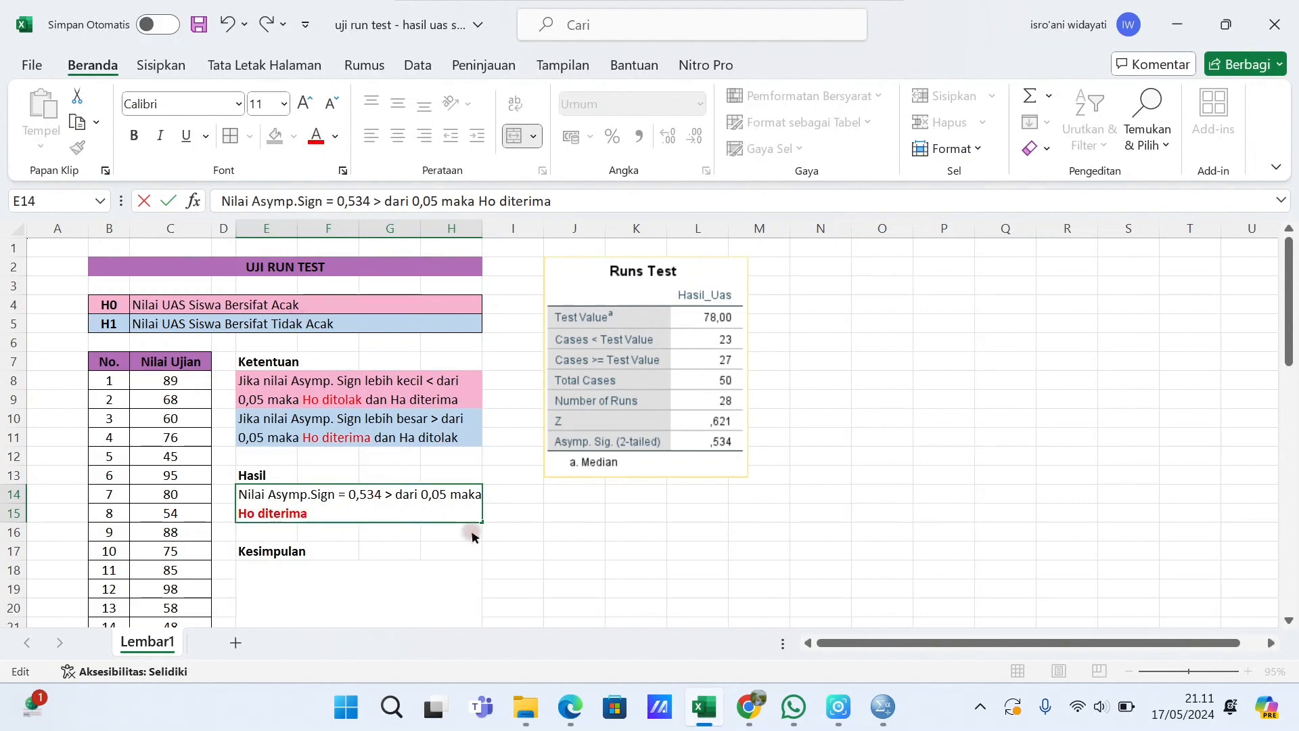
pyautogui.click(438, 532)
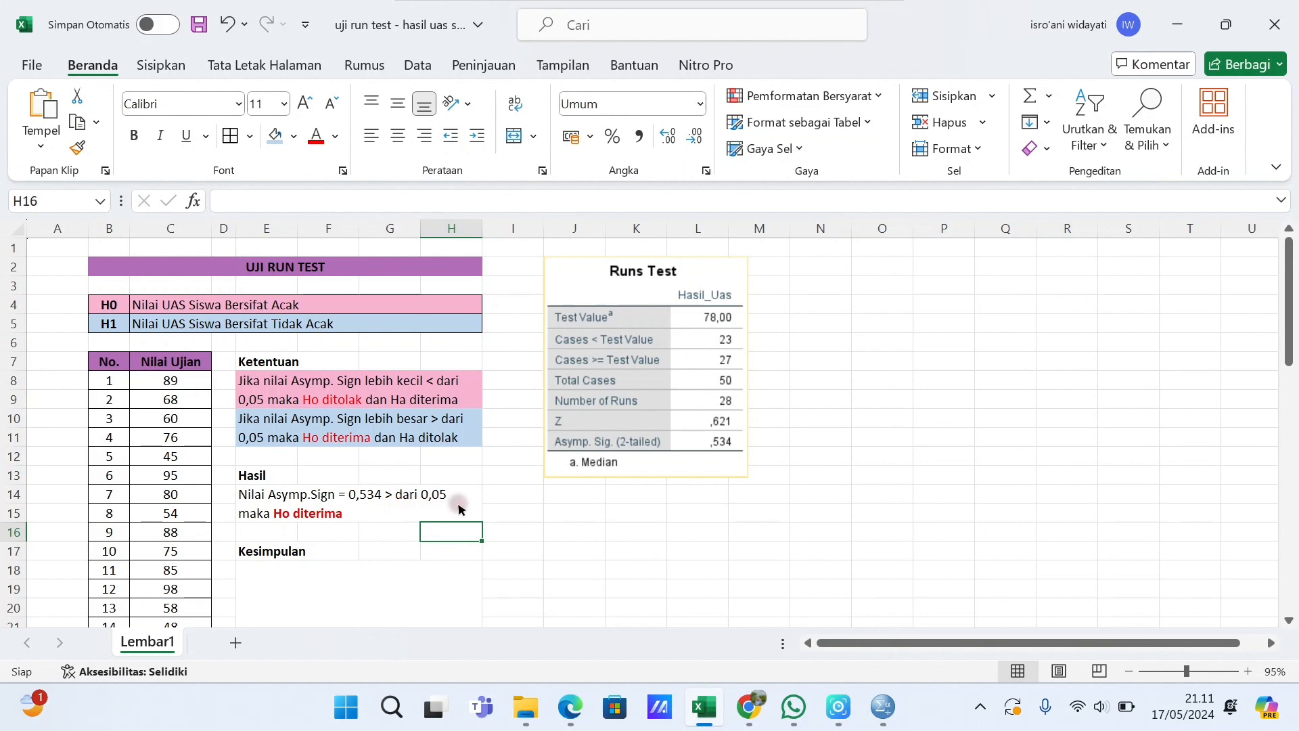
# Under Kesimpulan in E18, enter "Diketahui nilai Asymp.Sign sebesar 0,534 > dari 0,05 maka dapat disimpulkan bahwa nilai Uas siswa bersifat acak".
pyautogui.scroll(-3, 458, 509)
pyautogui.click(238, 469)
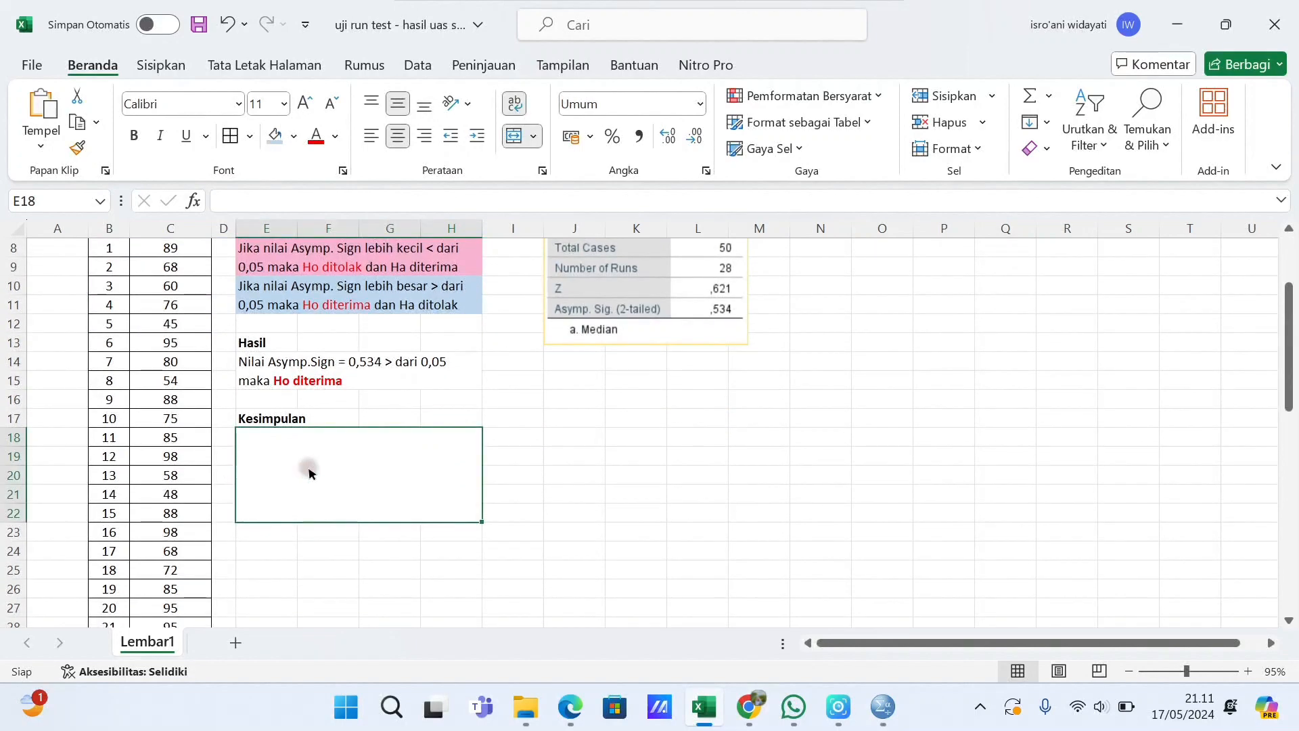
pyautogui.write('D')
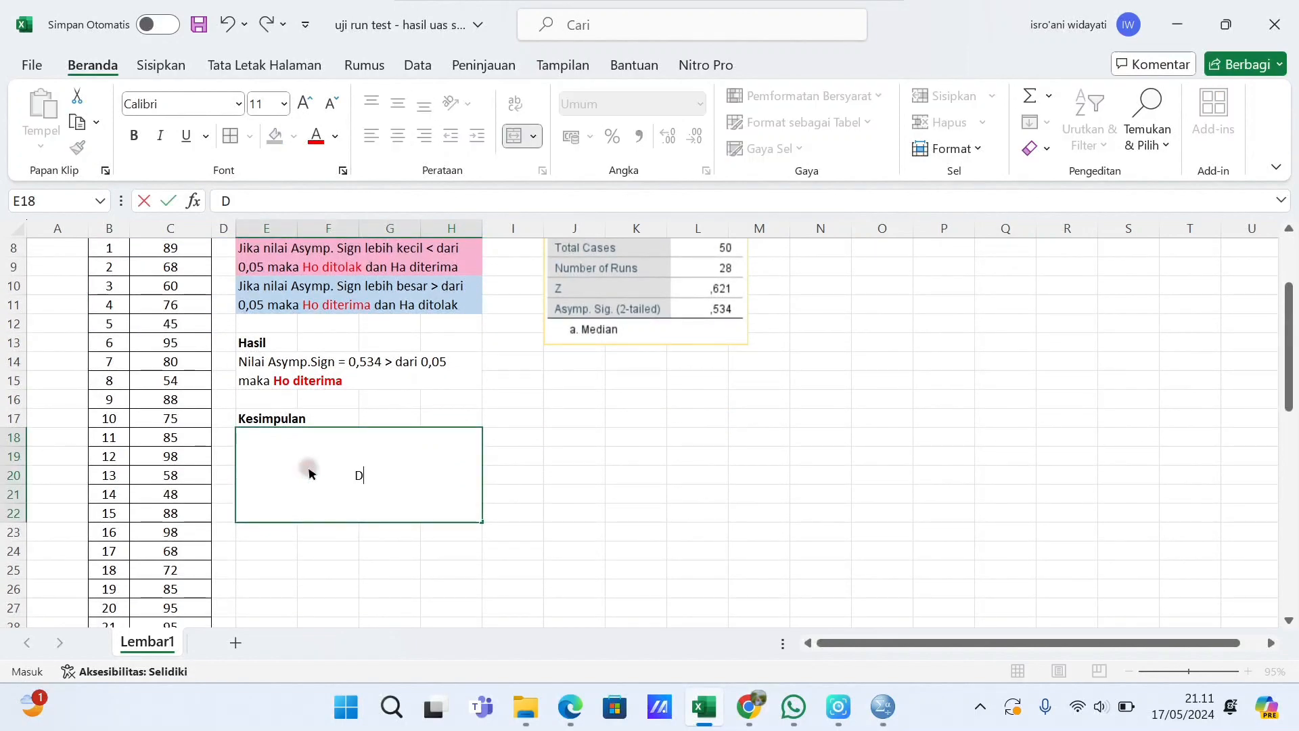
pyautogui.write('iketahui nil')
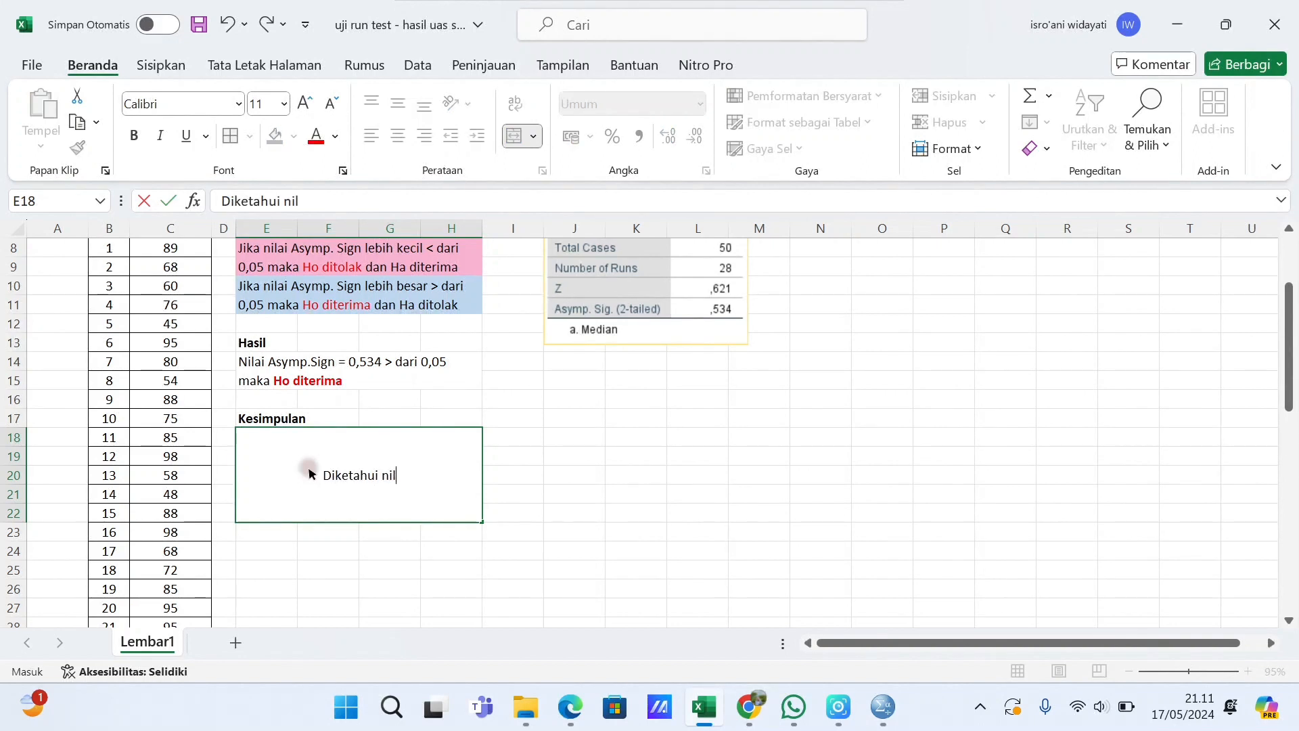
pyautogui.write('ai Asym')
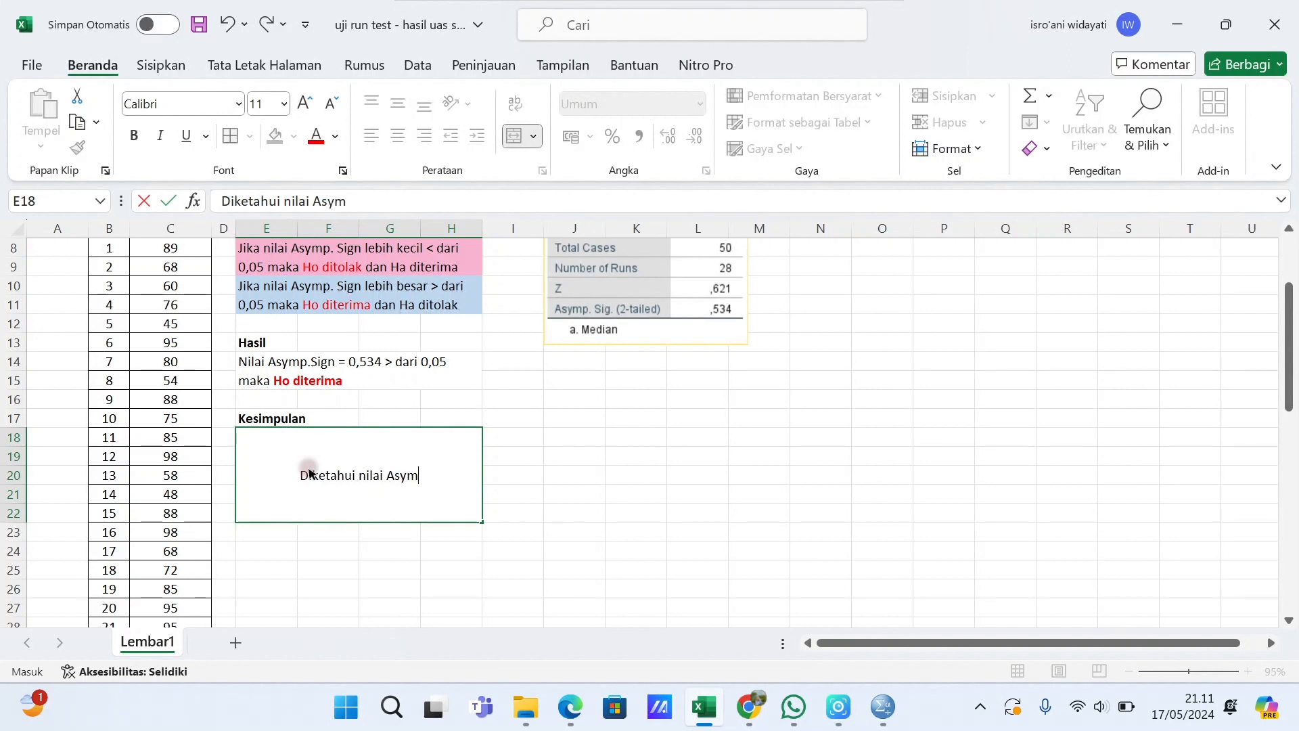
pyautogui.write('p.Si')
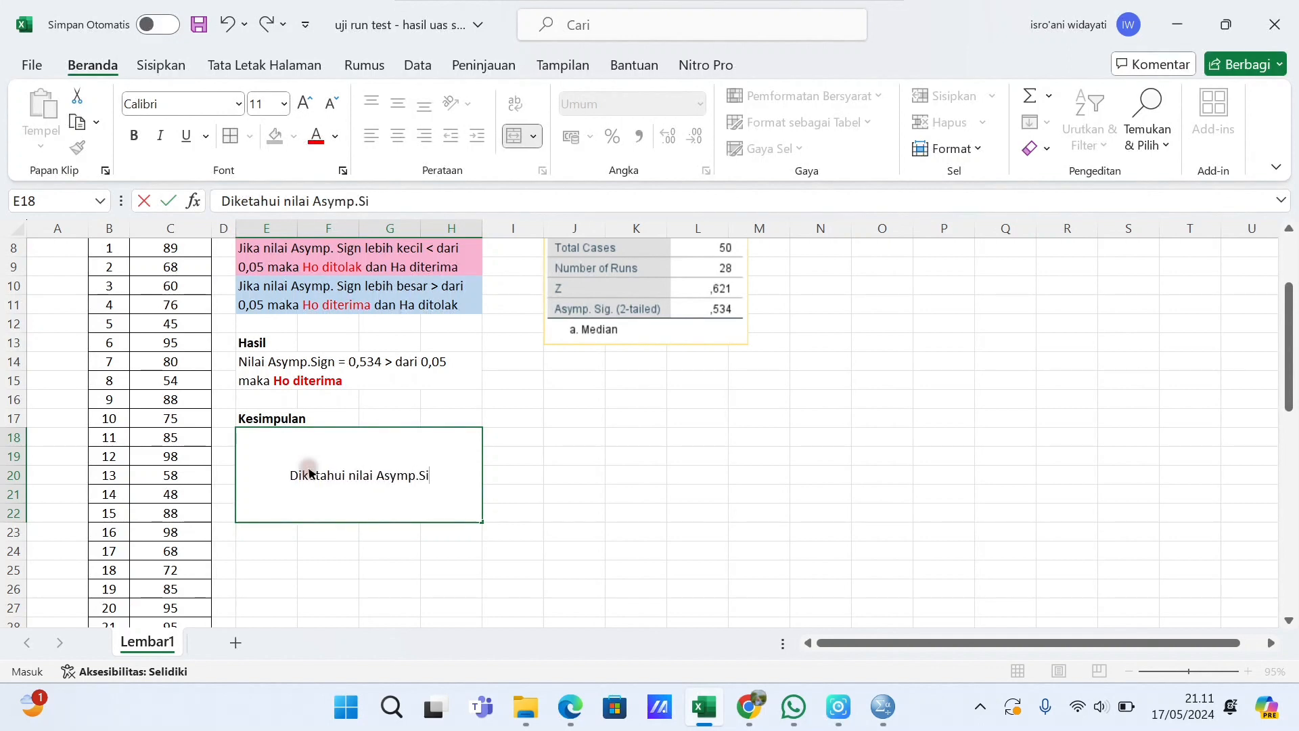
pyautogui.write('gn ')
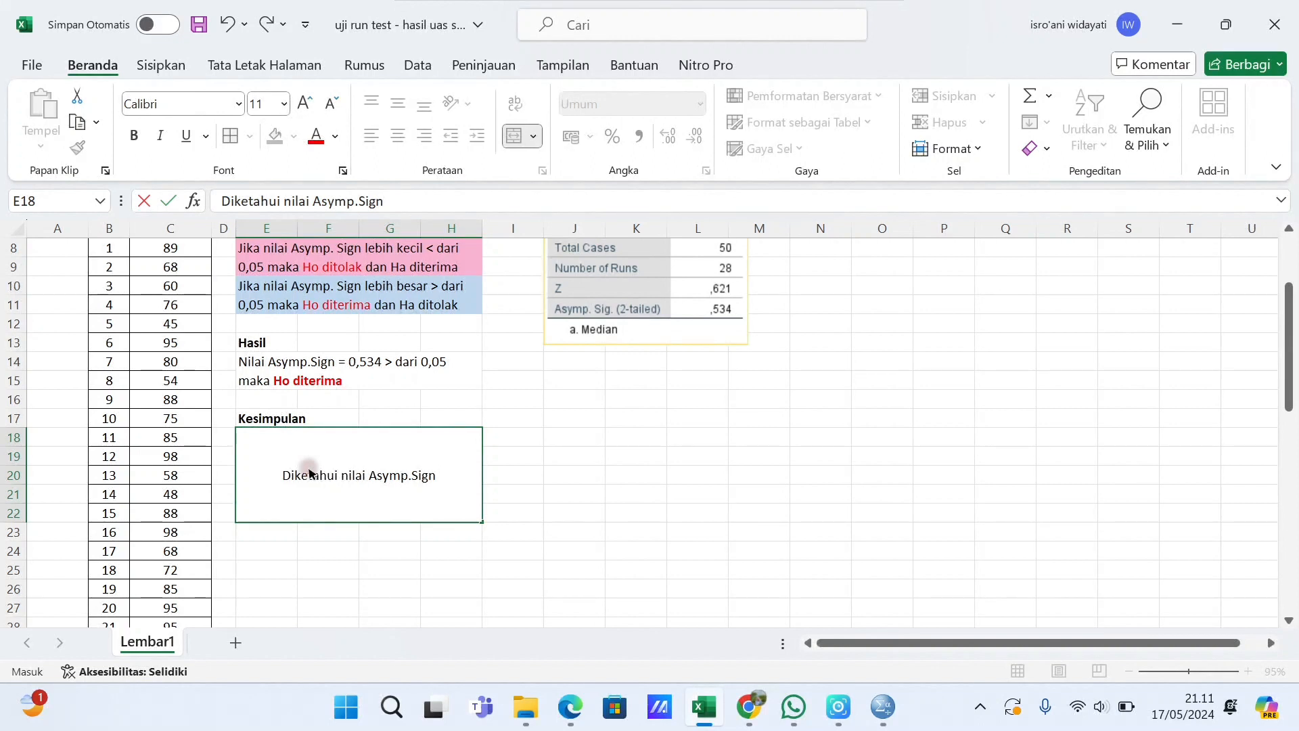
pyautogui.write('sebesar')
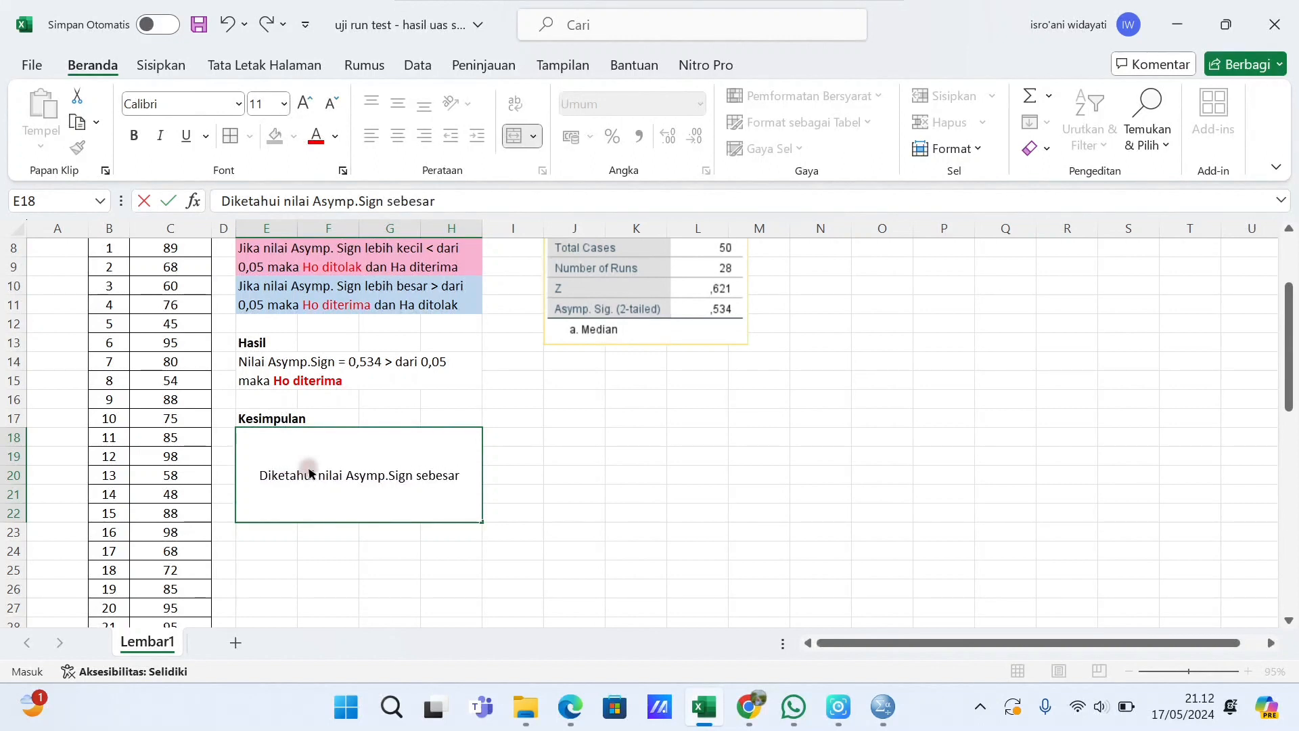
pyautogui.write(' 0,534')
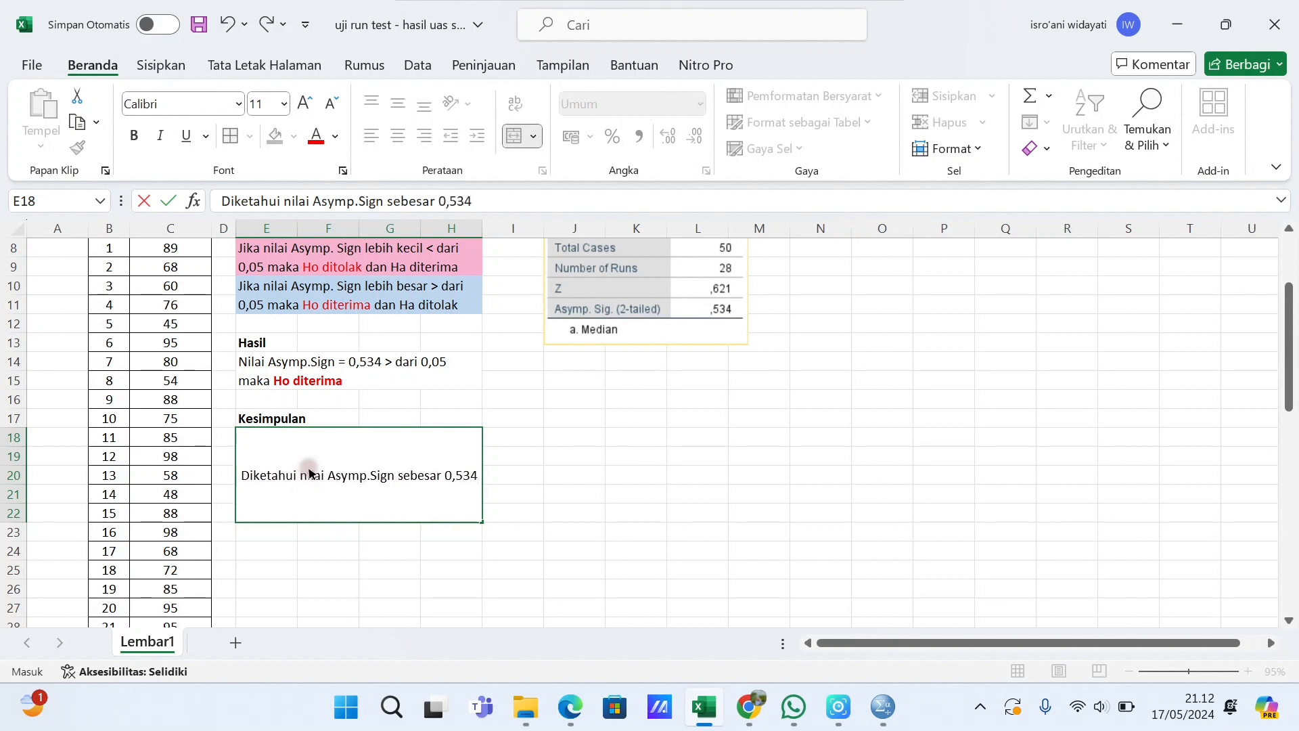
pyautogui.write(' >')
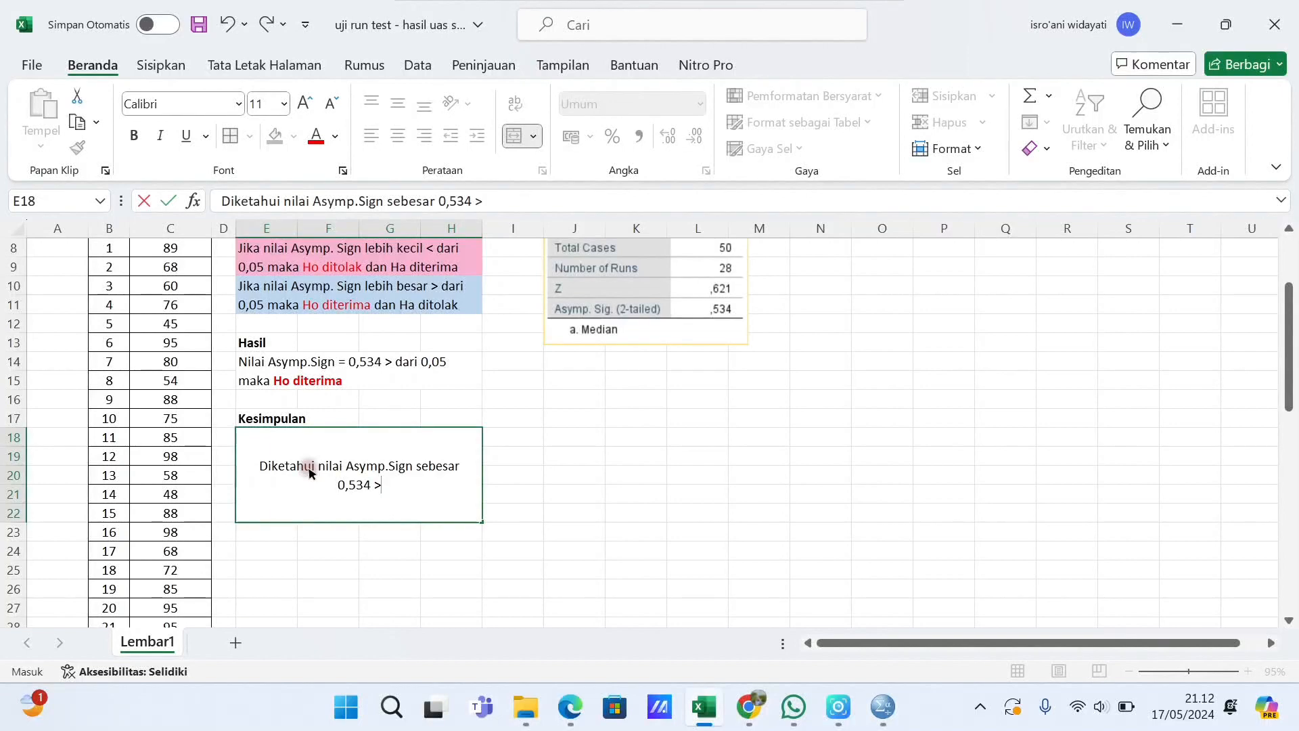
pyautogui.write(' dari 0,05')
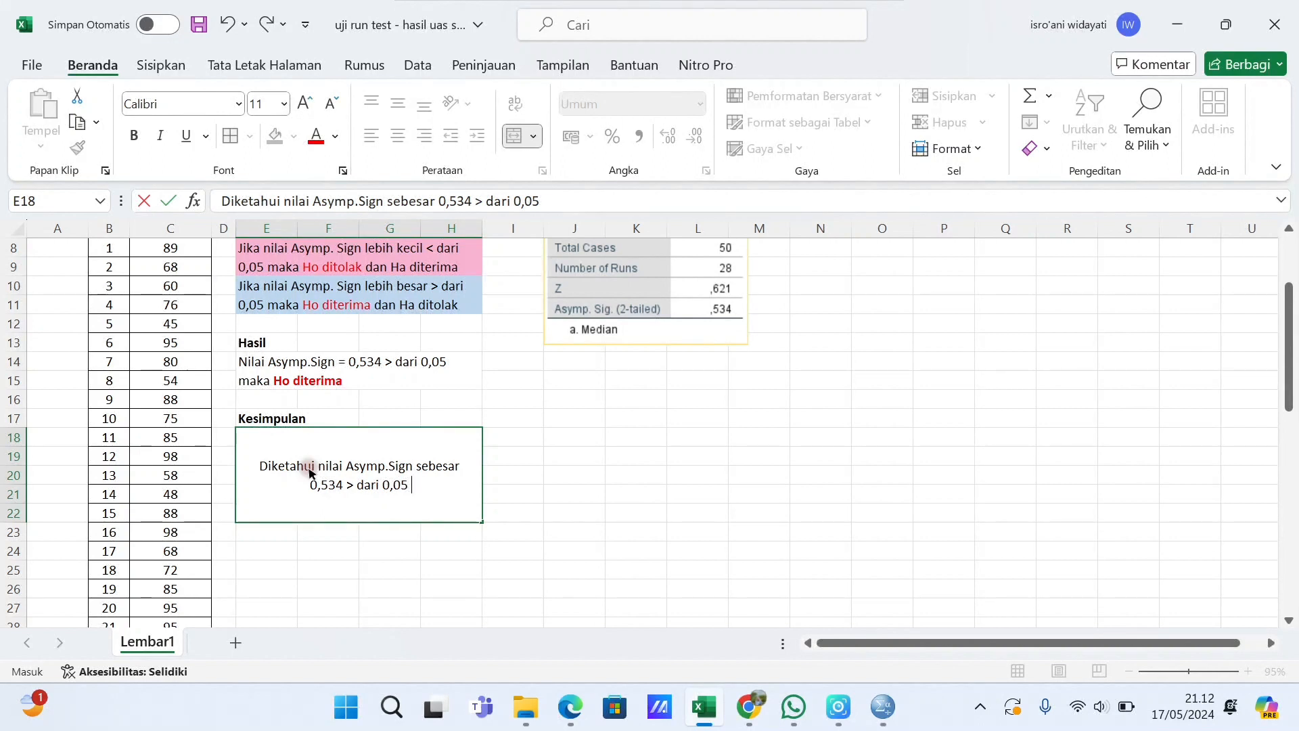
pyautogui.write(' maka dapat')
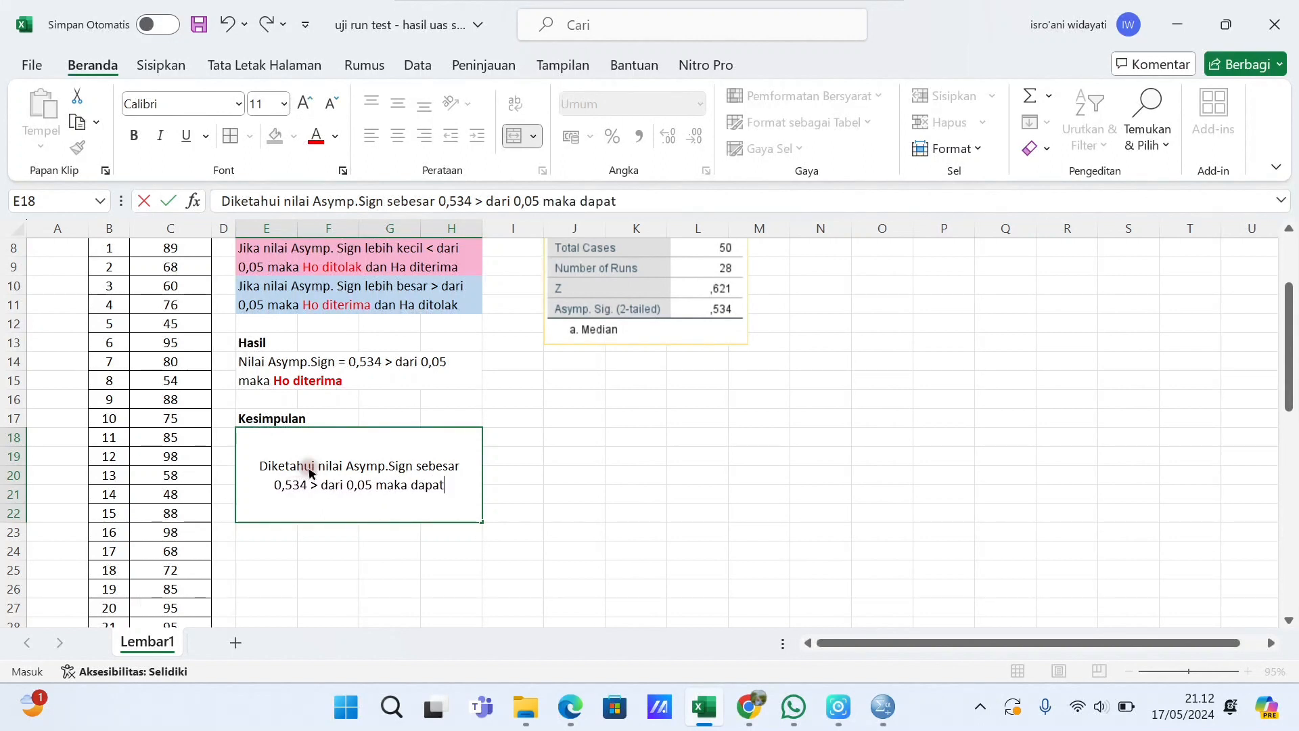
pyautogui.write(' disimpi')
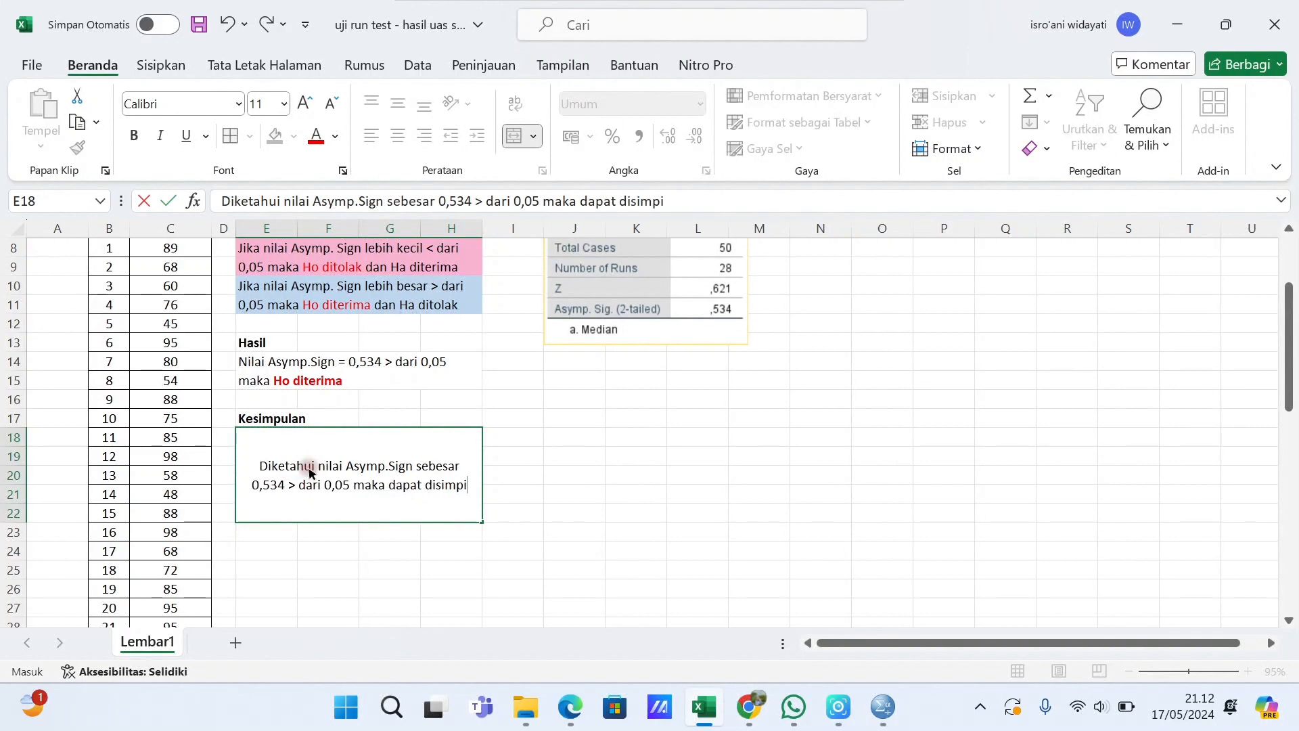
pyautogui.press('BackSpace')
pyautogui.write('ulkan')
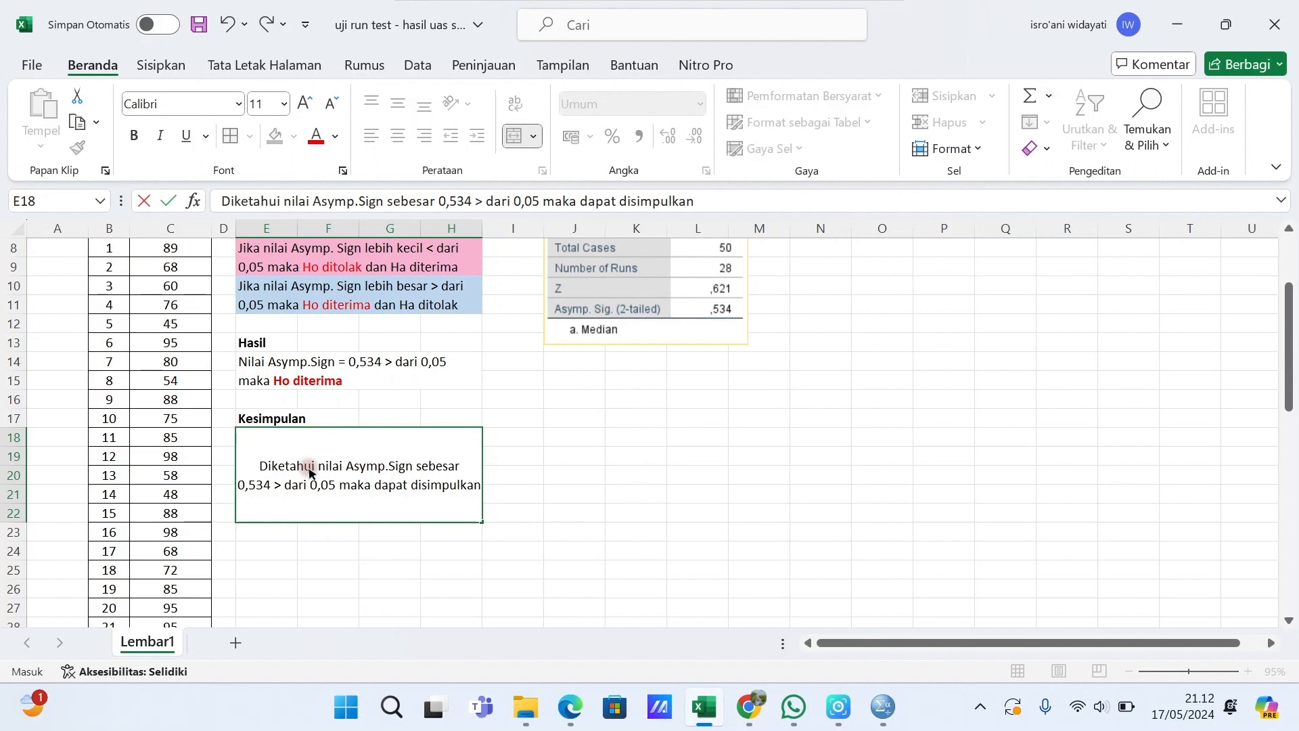
pyautogui.write(' bahwa n')
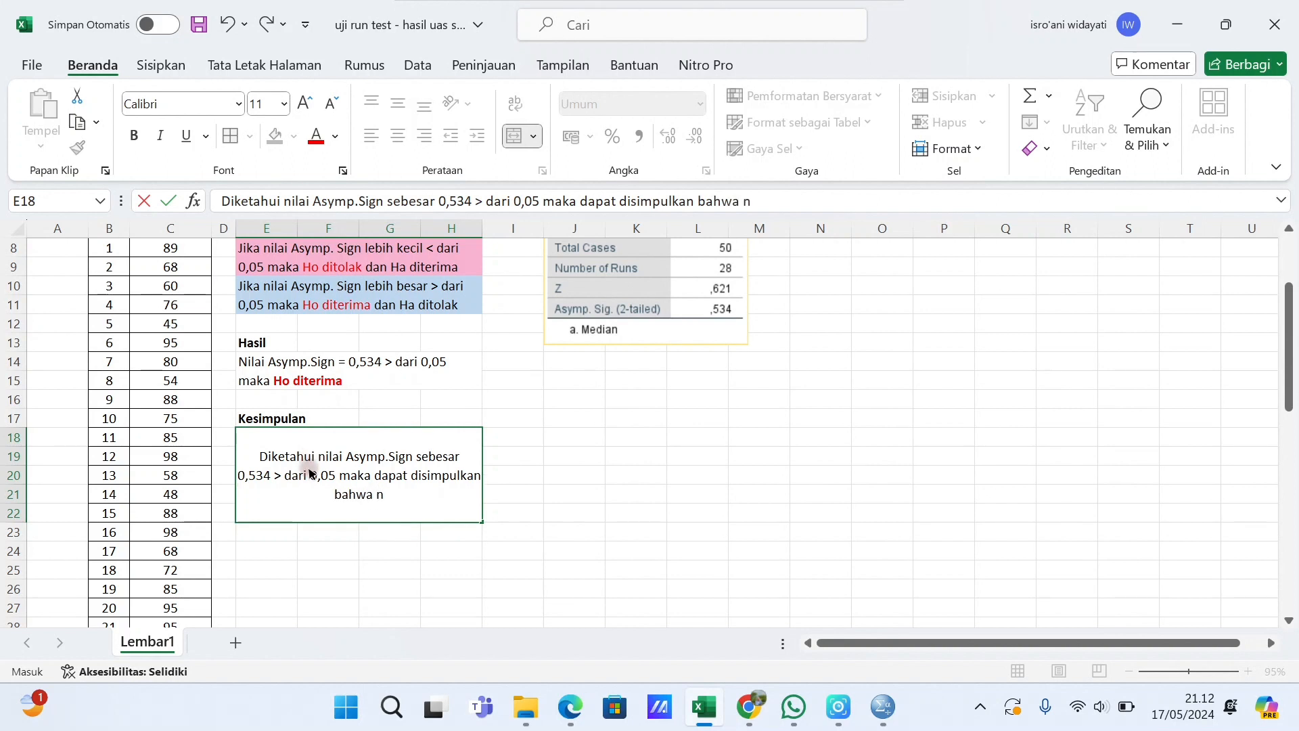
pyautogui.write('ilai Ua')
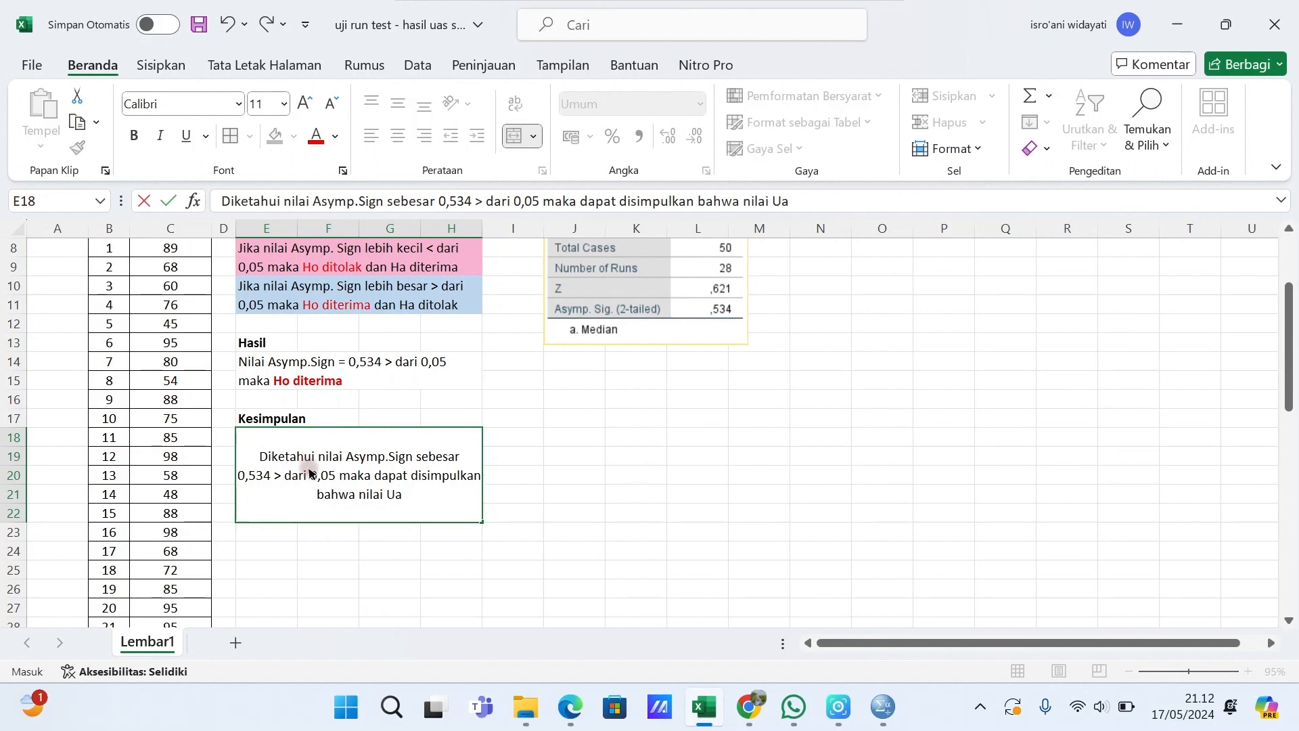
pyautogui.write('s siswa')
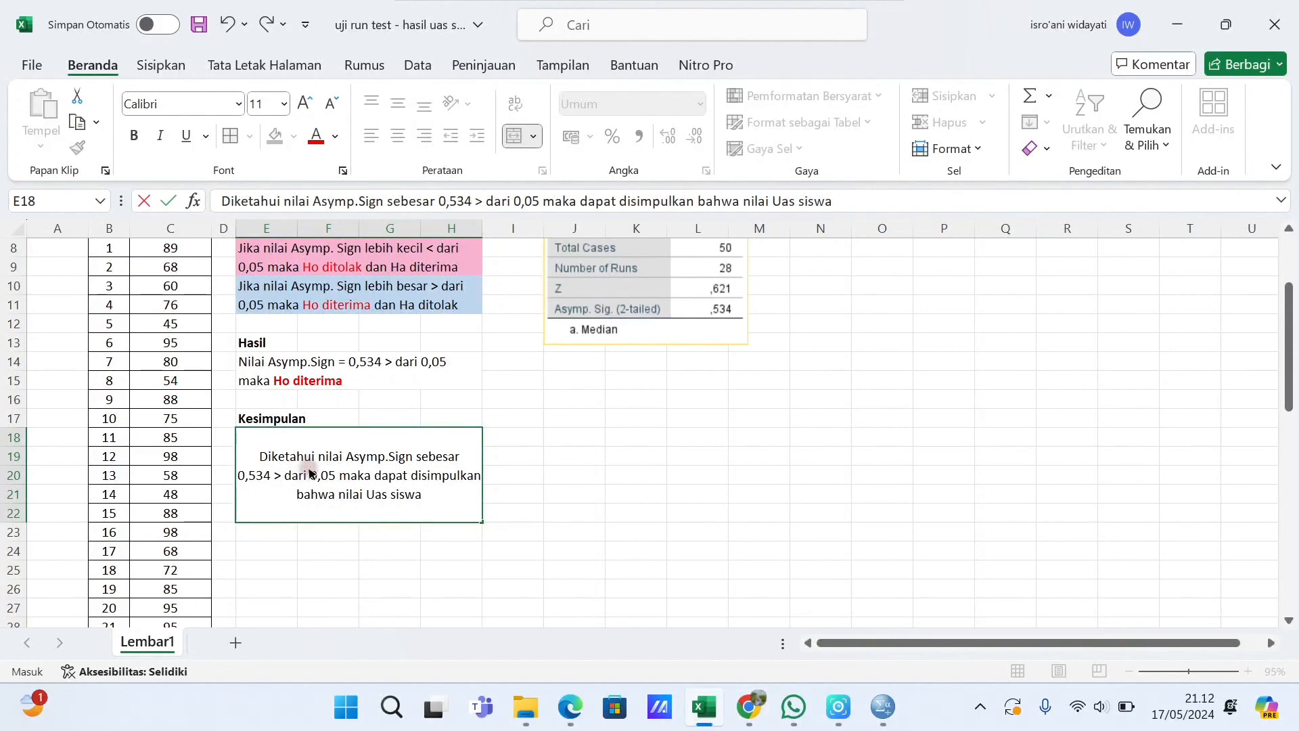
pyautogui.write(' bersifat acak')
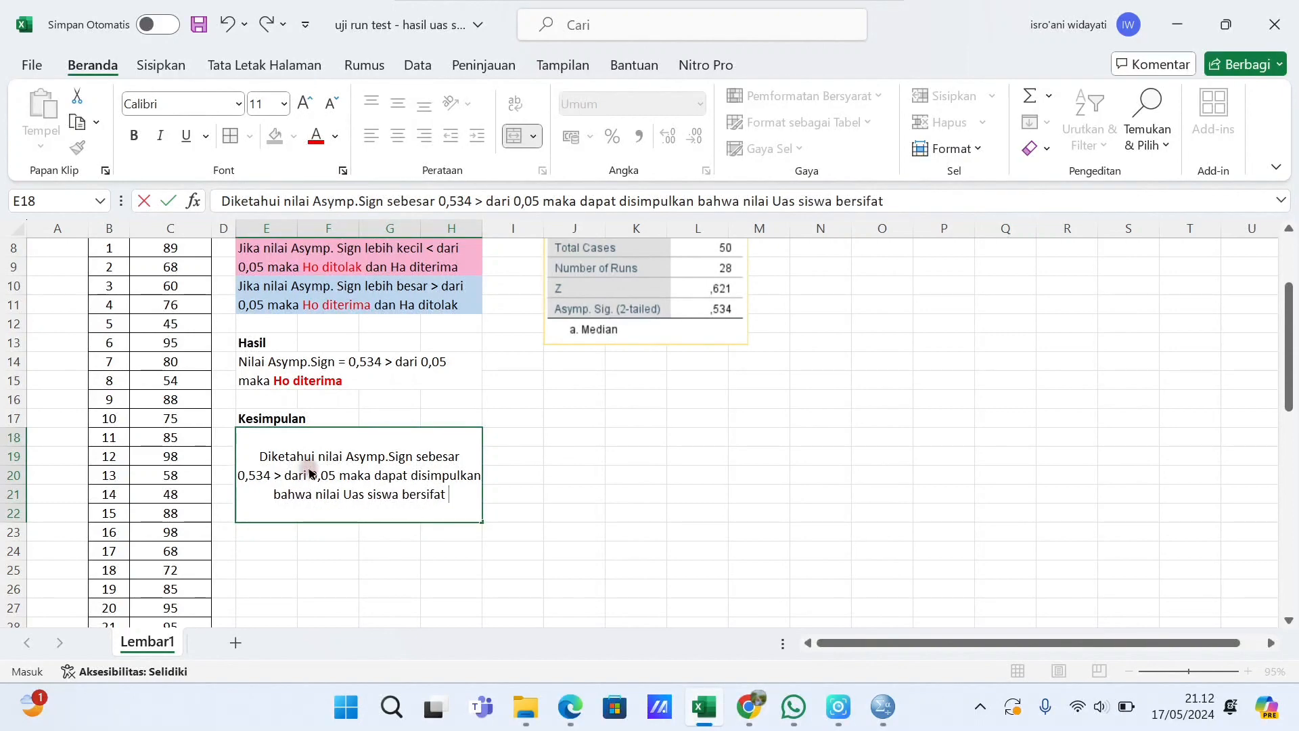
# Format the words "bersifat acak" in the Kesimpulan text as bold and red.
pyautogui.doubleClick(404, 495)
pyautogui.moveTo(449, 502); pyautogui.dragTo(463, 497)
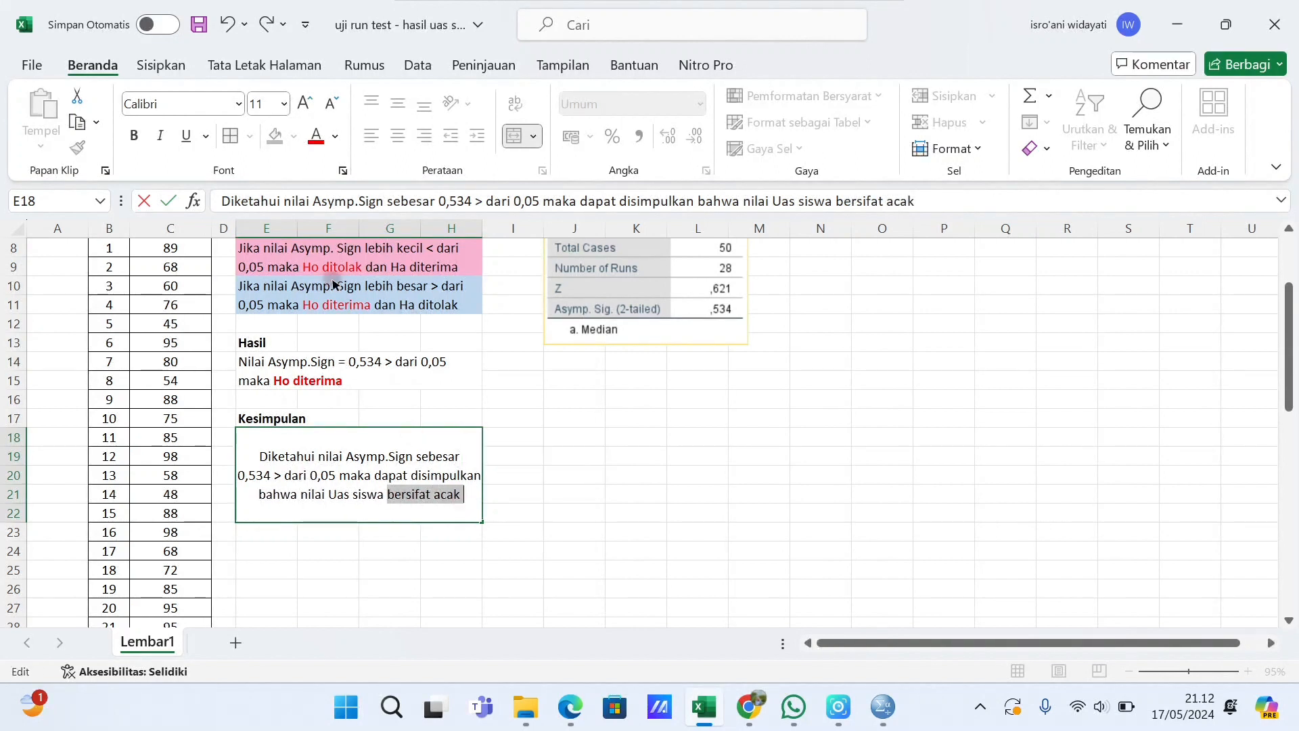
pyautogui.click(314, 137)
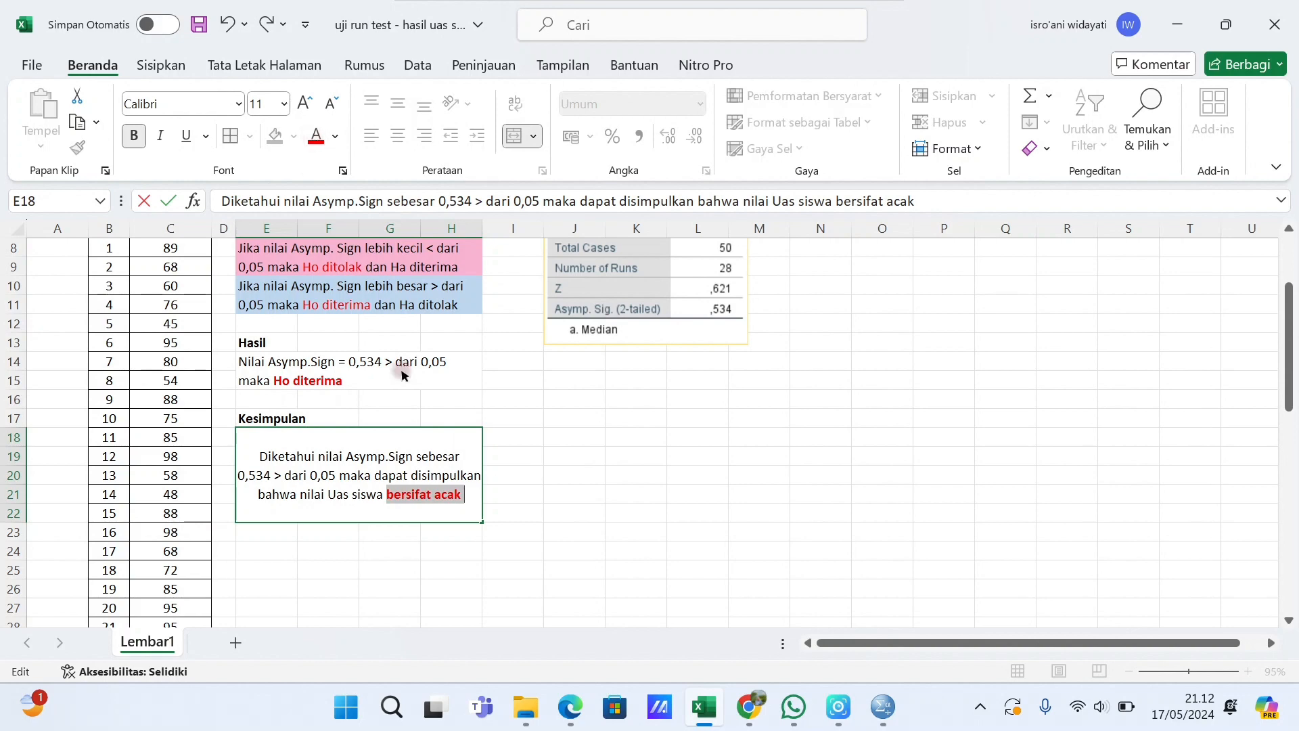
pyautogui.click(525, 488)
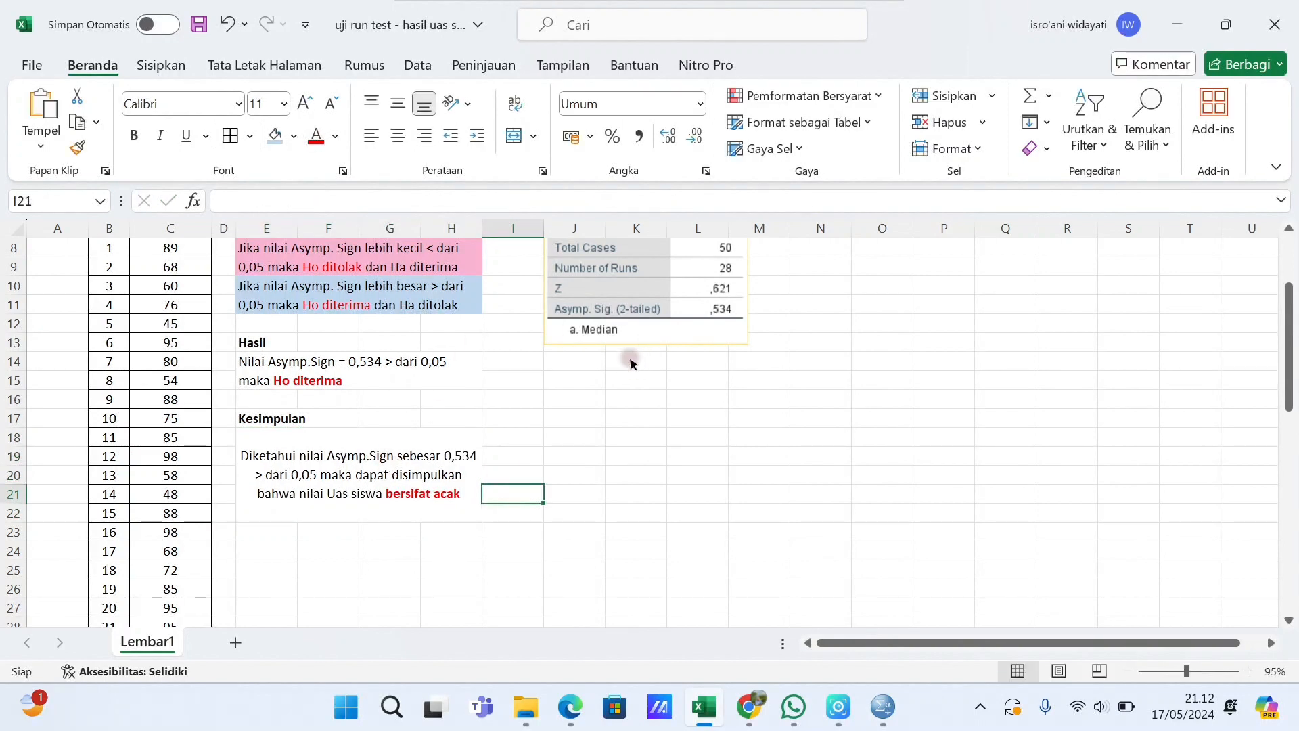
pyautogui.scroll(1, 629, 352)
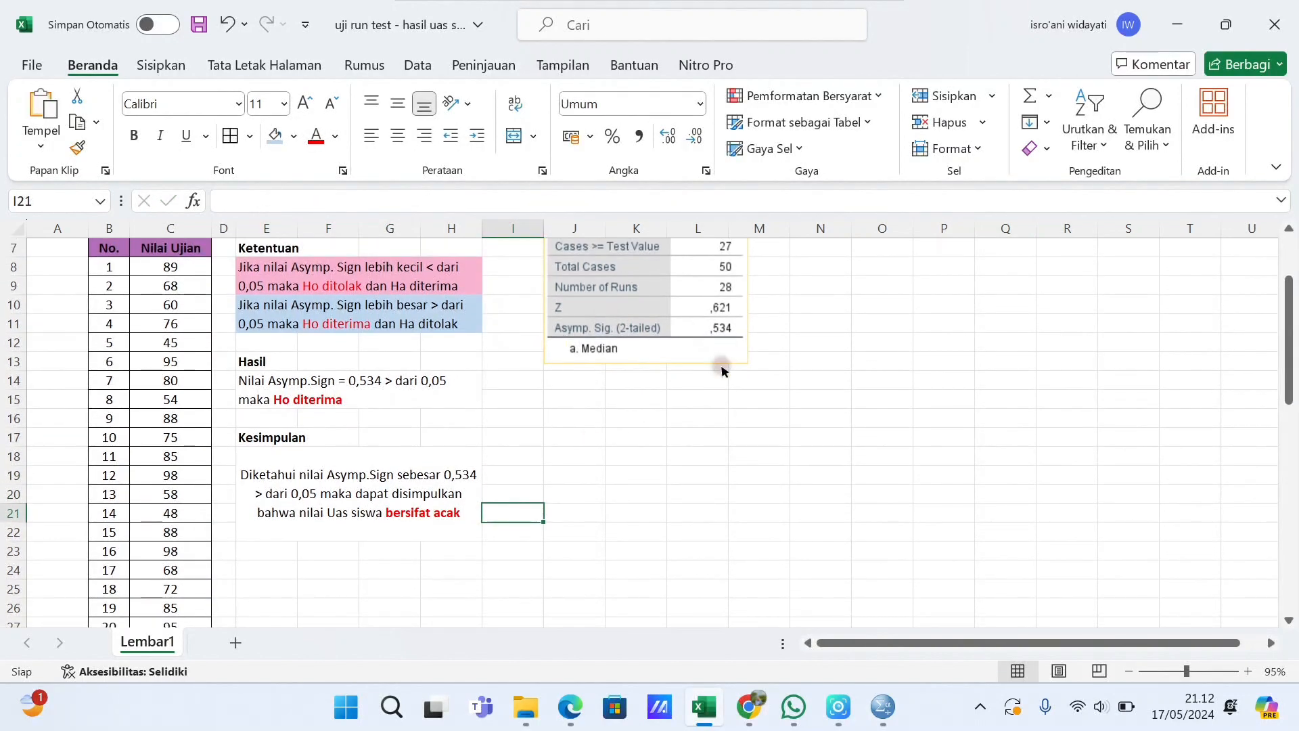
pyautogui.scroll(5, 721, 369)
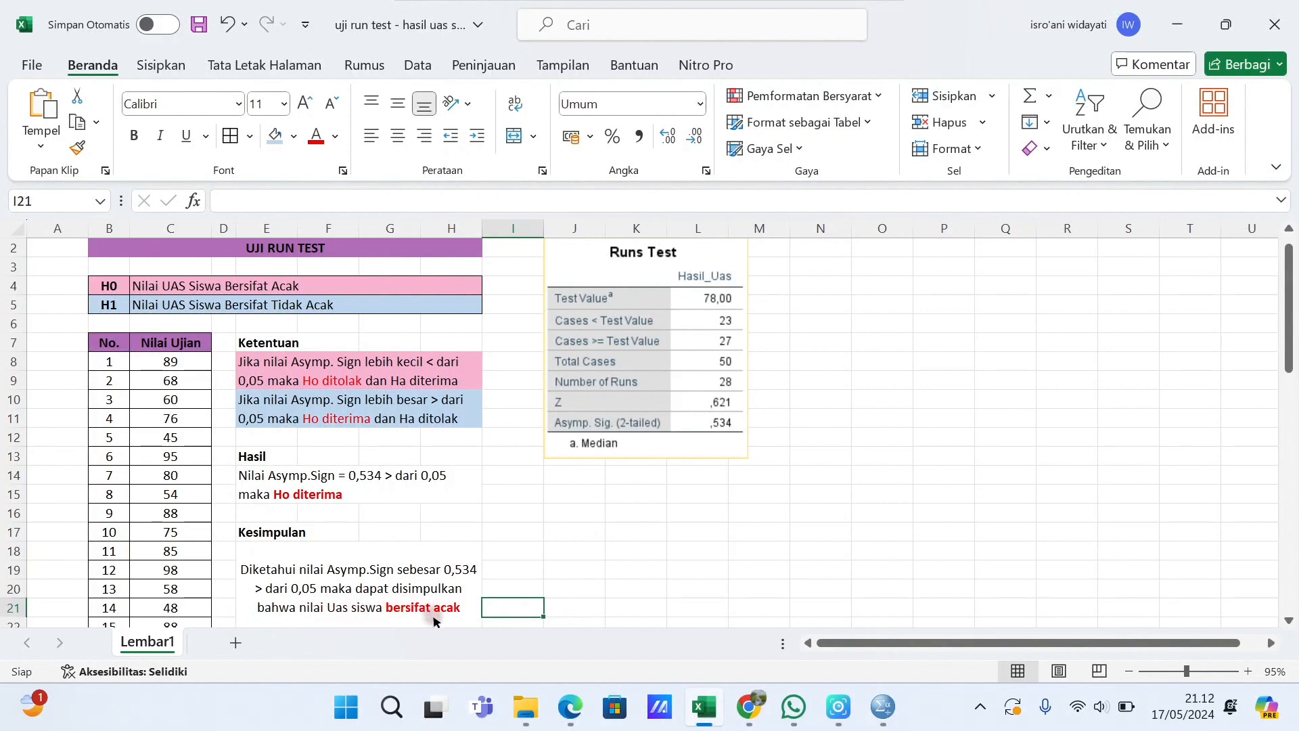
pyautogui.click(458, 611)
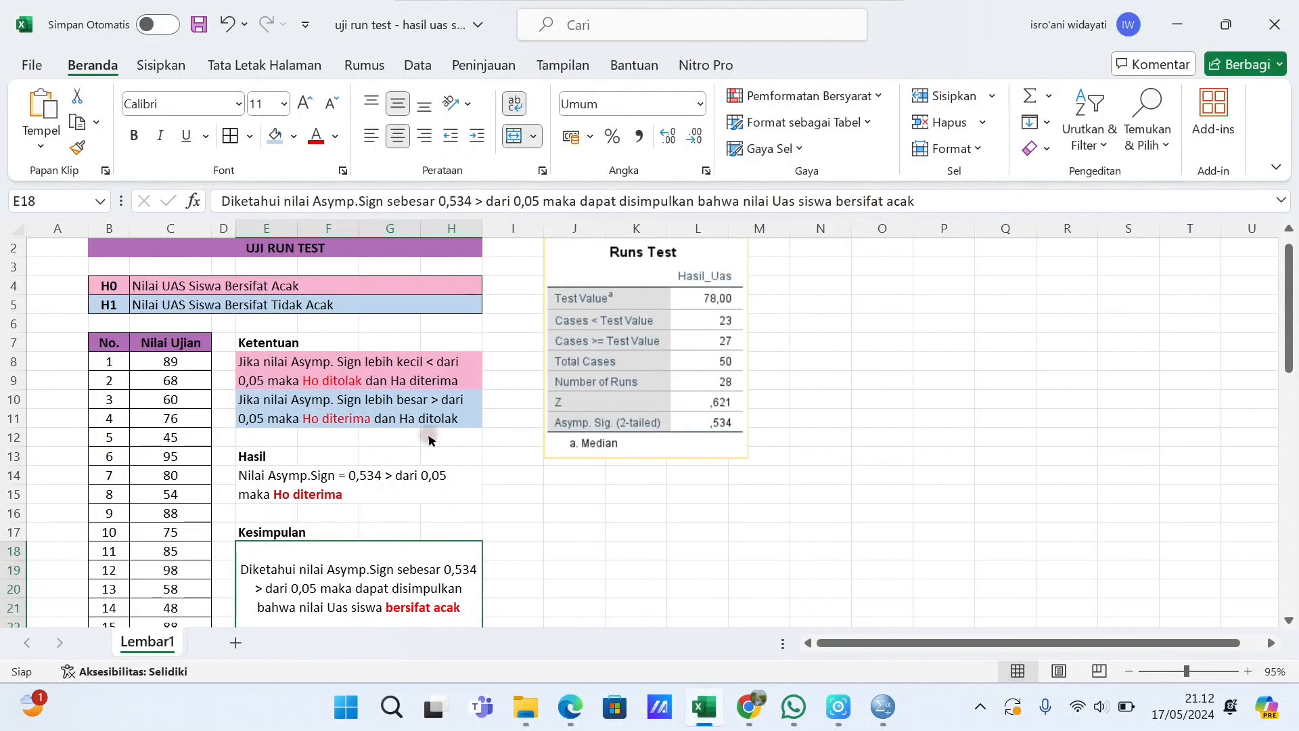